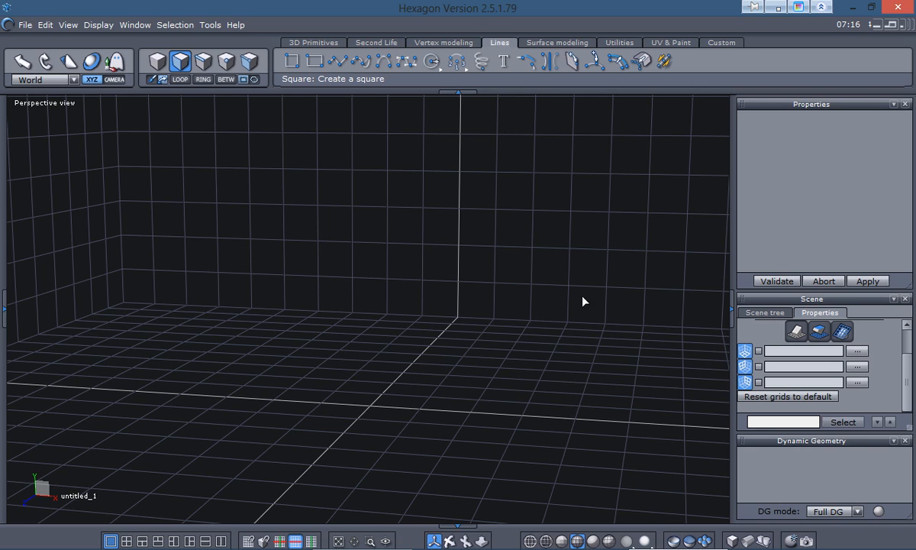
- Set the viewport to a top view with orthographic projection
{"action": "left_click", "coordinate": [760, 313]}
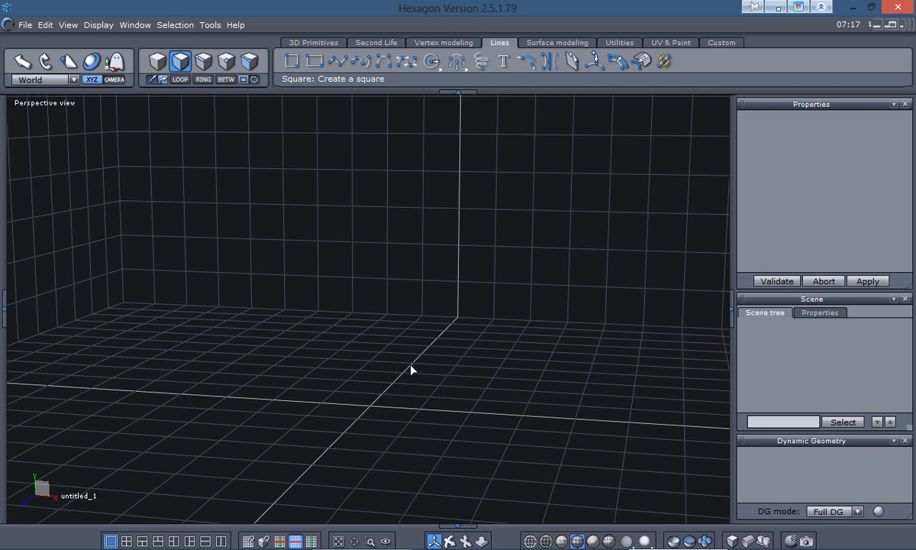
{"action": "key", "text": "2"}
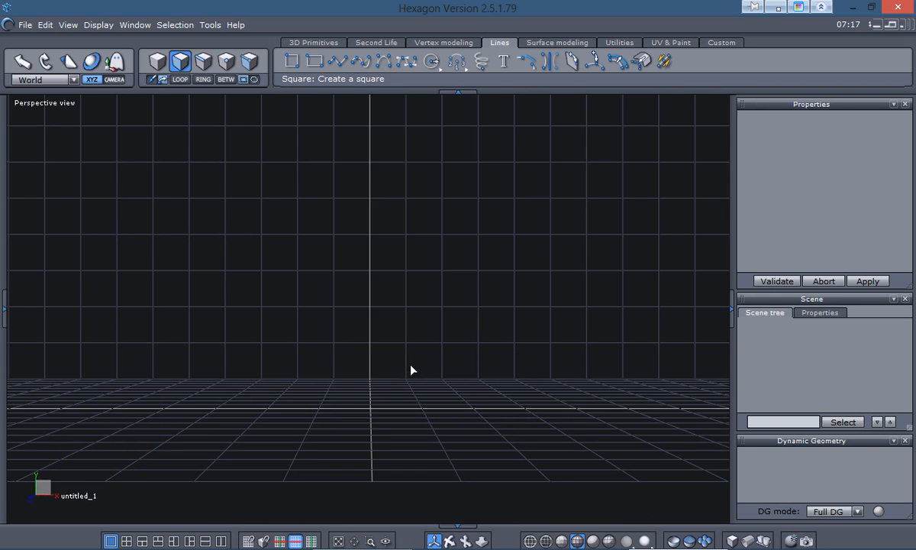
{"action": "key", "text": "5"}
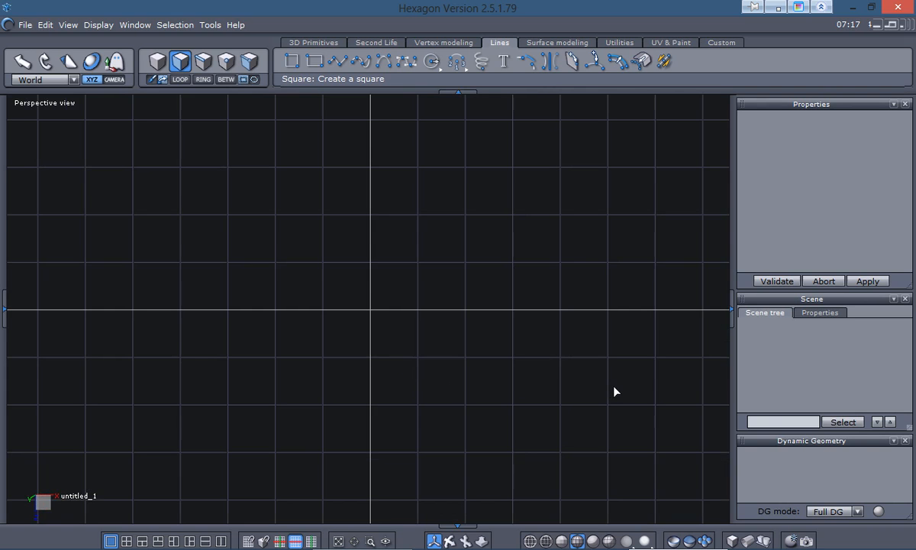
{"action": "mouse_move", "coordinate": [773, 525]}
{"action": "left_mouse_down"}
{"action": "mouse_move", "coordinate": [731, 535]}
{"action": "mouse_move", "coordinate": [770, 543]}
{"action": "mouse_move", "coordinate": [772, 527]}
{"action": "mouse_move", "coordinate": [752, 529]}
{"action": "left_mouse_up"}
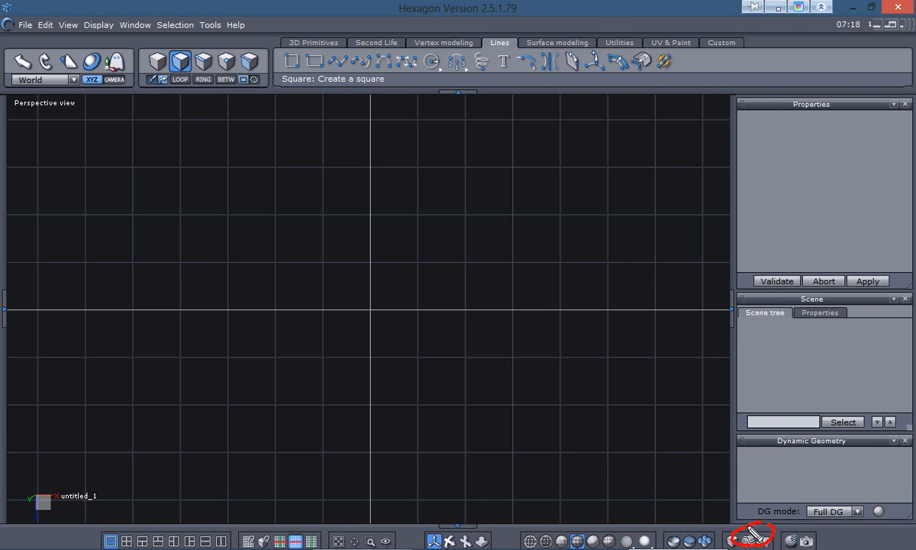
{"action": "key", "text": "Escape"}
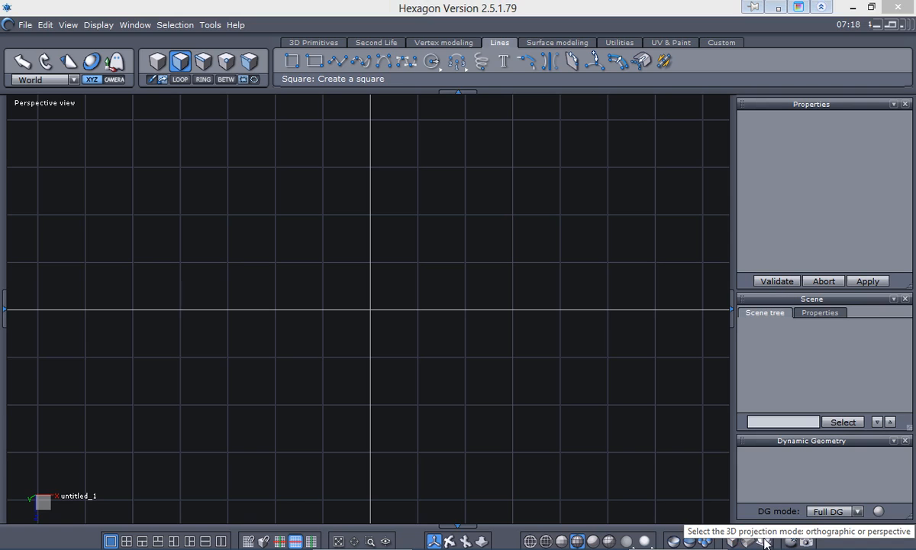
{"action": "left_click", "coordinate": [764, 540]}
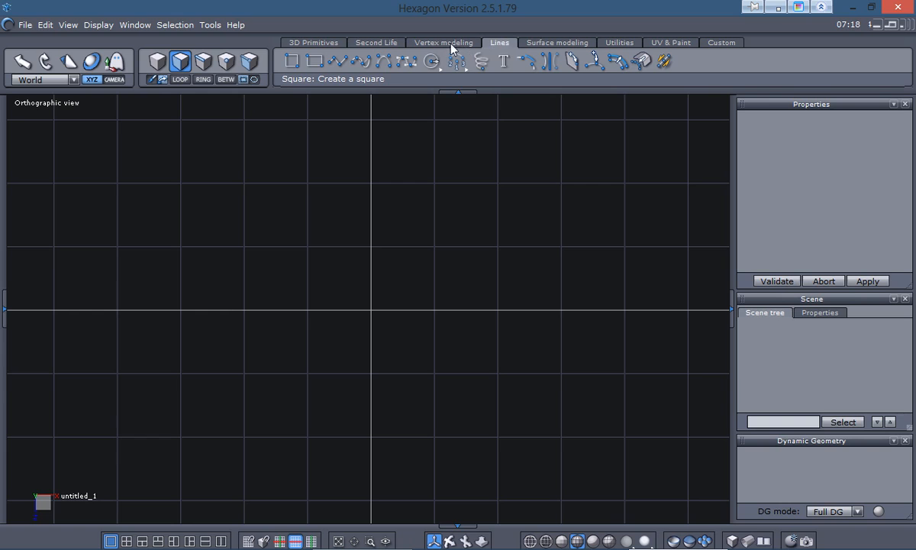
- Draw a 20-point circle from its center at the grid origin, with a radius of about 9.8
{"action": "left_click", "coordinate": [430, 60]}
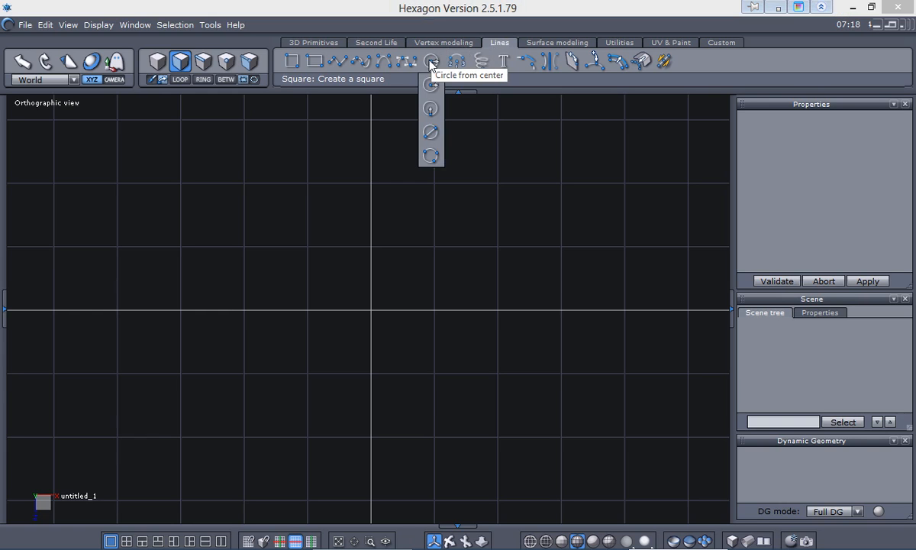
{"action": "left_click", "coordinate": [431, 85]}
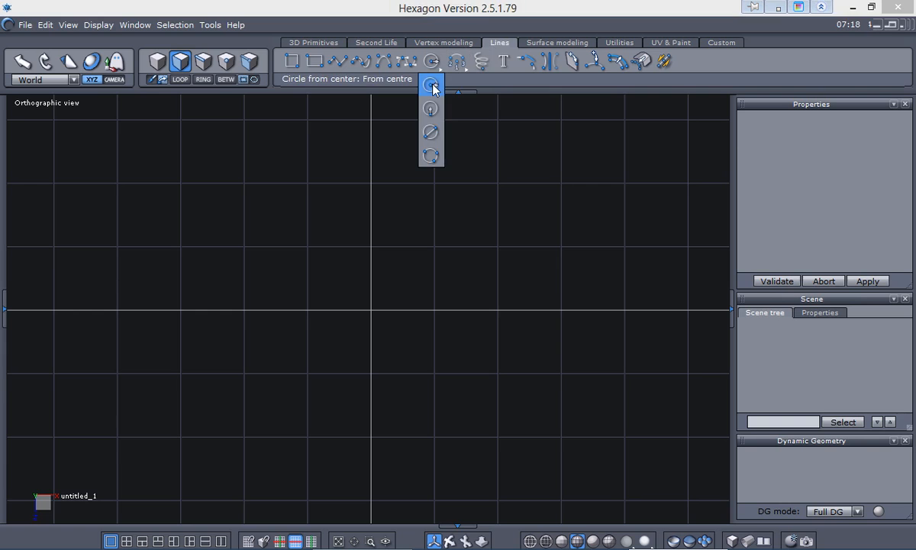
{"action": "left_click", "coordinate": [371, 310]}
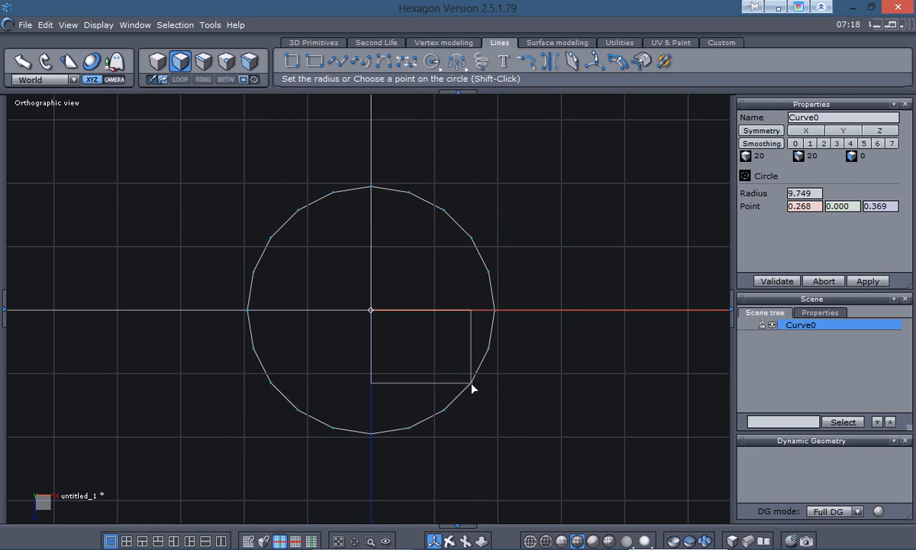
{"action": "left_click", "coordinate": [472, 383]}
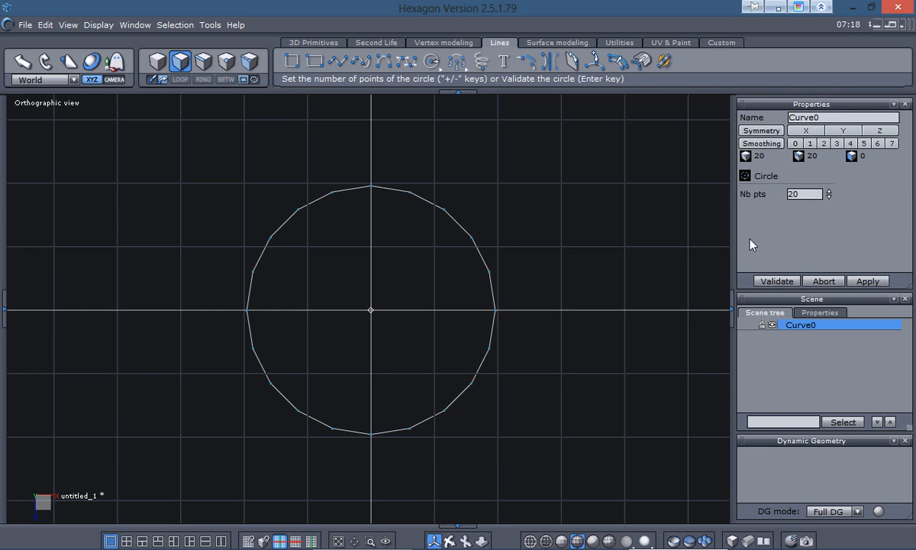
{"action": "left_click", "coordinate": [777, 281]}
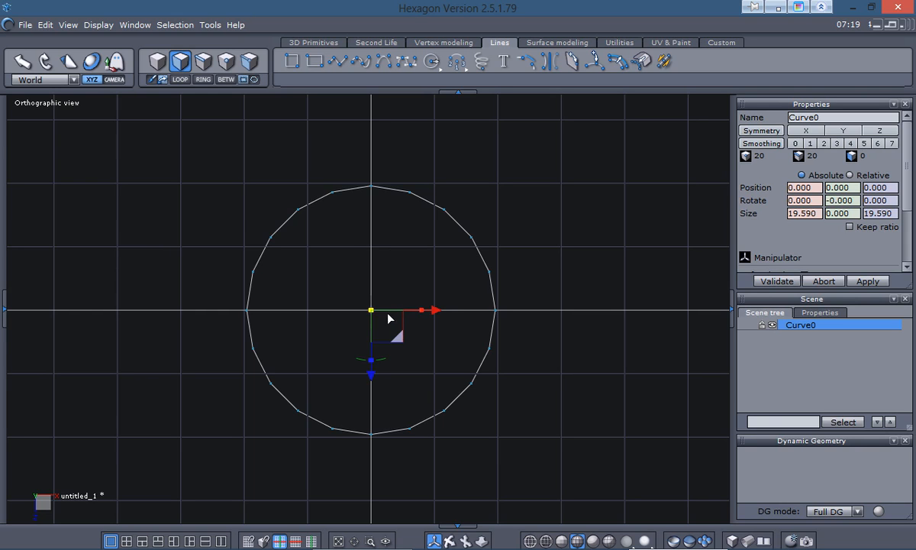
- Extrude the circle outward into a flat ring about 24.7 across and hide the floor grid
{"action": "left_click_drag", "start_coordinate": [373, 311], "coordinate": [420, 328], "text": "ctrl"}
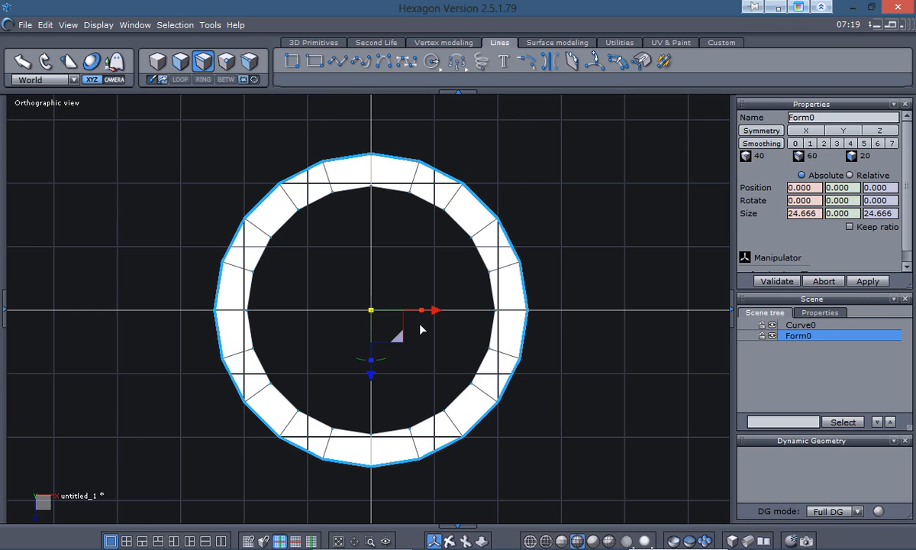
{"action": "left_click", "coordinate": [820, 313]}
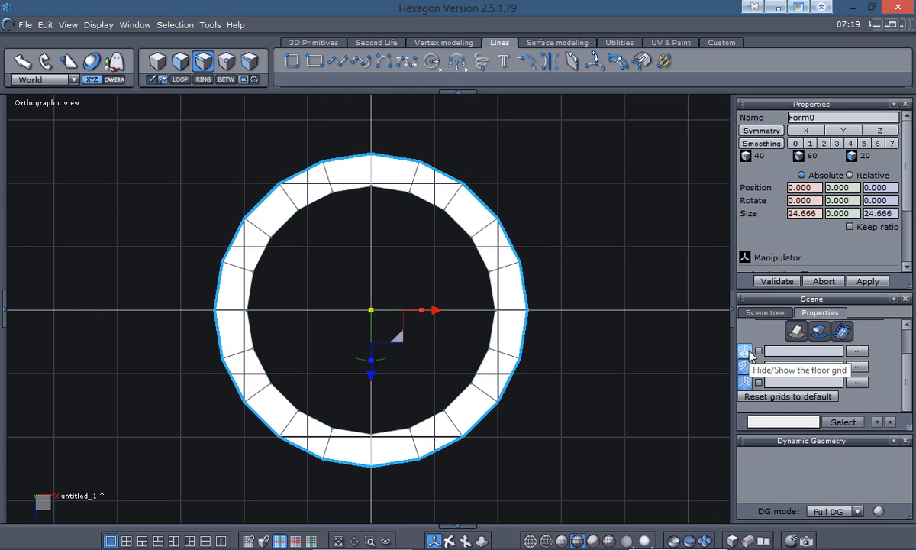
{"action": "left_click", "coordinate": [745, 351]}
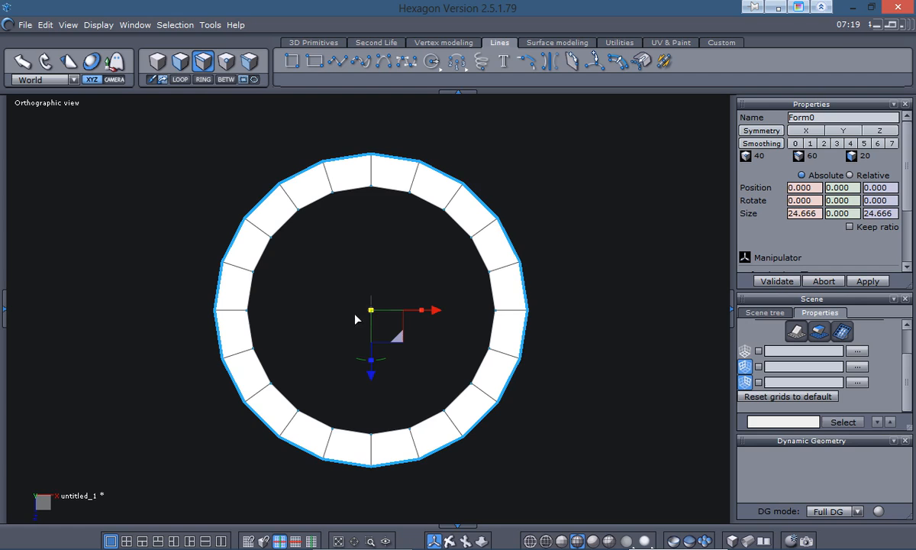
- Scale the ring's outer edge to about 26 across and hide the original circle curve Curve0
{"action": "left_click_drag", "start_coordinate": [372, 311], "coordinate": [316, 307]}
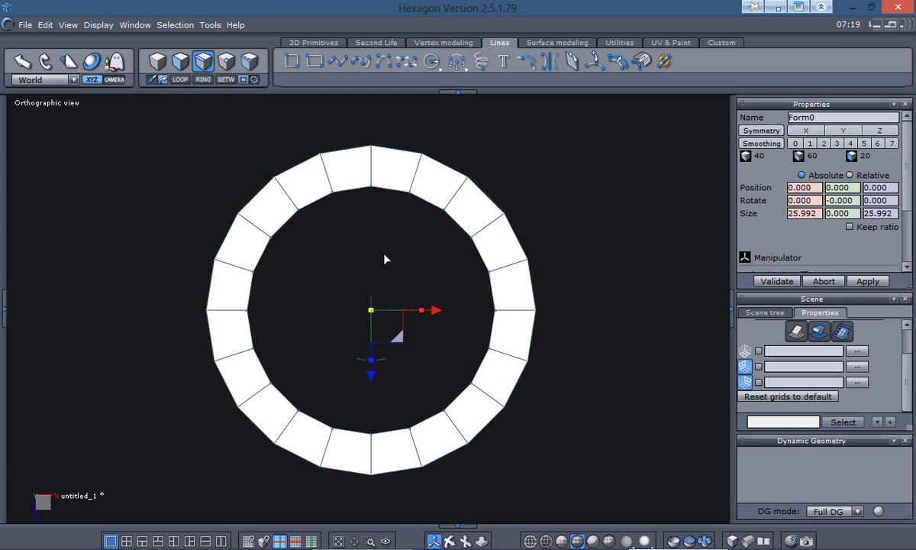
{"action": "left_click", "coordinate": [766, 312]}
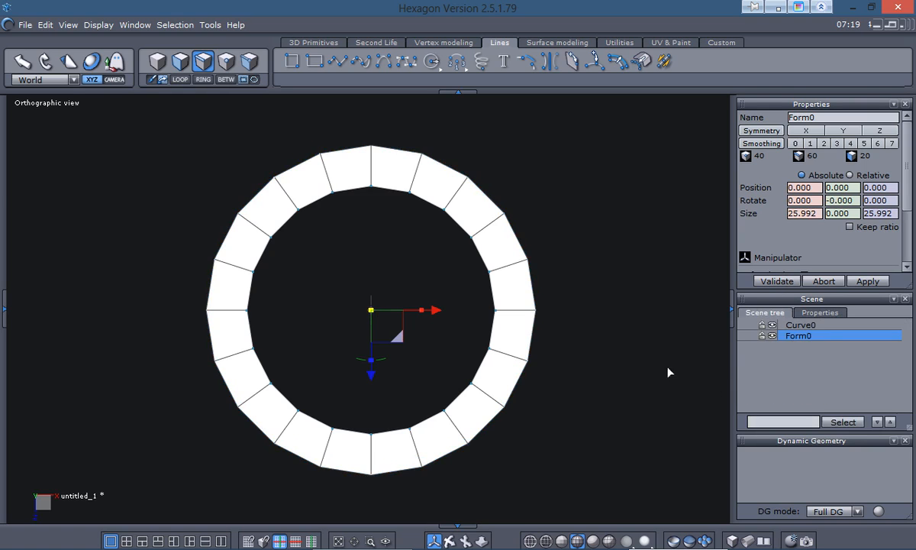
{"action": "left_click", "coordinate": [772, 326]}
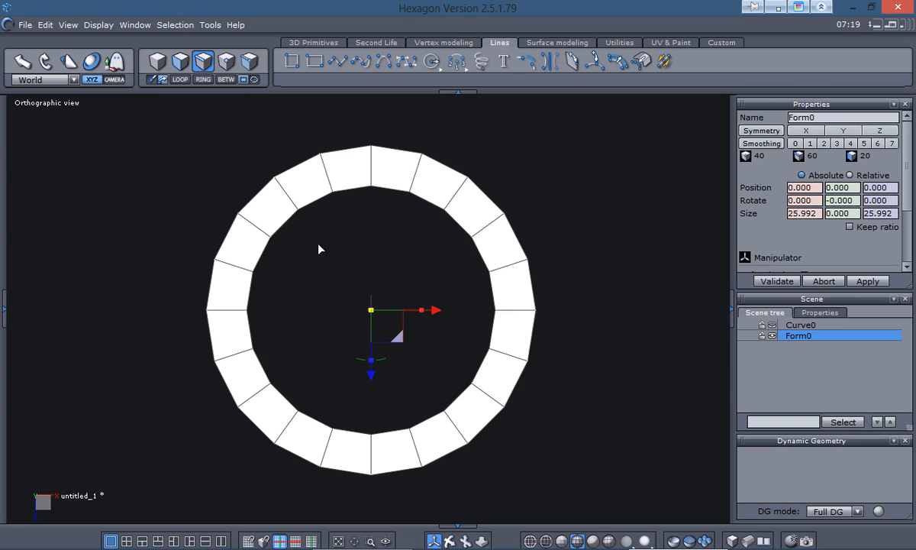
- Select the five uppermost outer vertices of the ring and flatten them into a straight horizontal line by scaling along Z to 0
{"action": "right_click", "coordinate": [348, 254]}
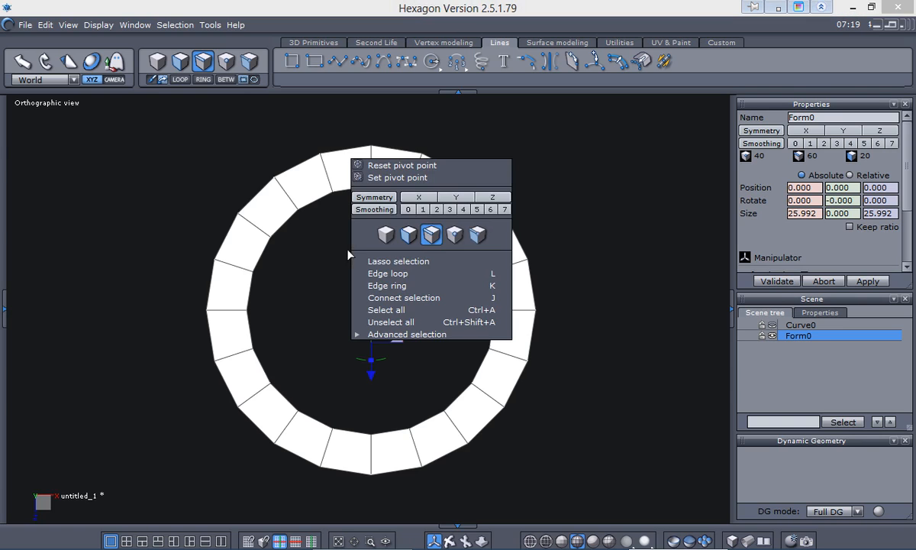
{"action": "left_click", "coordinate": [456, 236]}
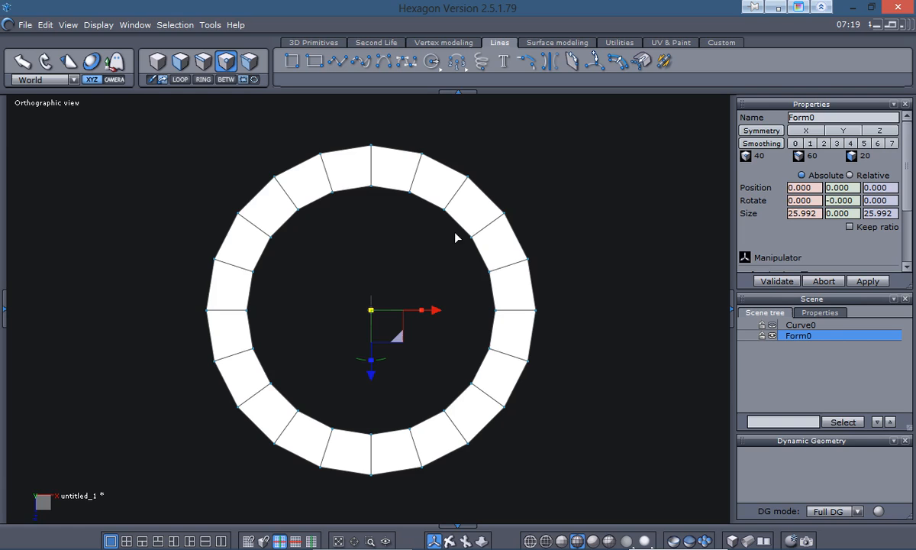
{"action": "scroll", "coordinate": [363, 279], "scroll_direction": "down", "scroll_amount": 2}
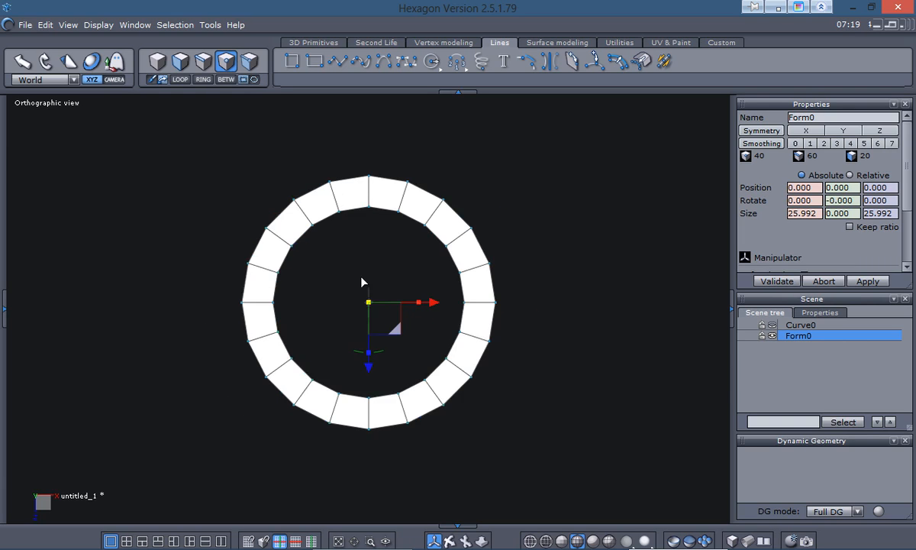
{"action": "scroll", "coordinate": [364, 282], "scroll_direction": "up", "scroll_amount": 3}
{"action": "scroll", "coordinate": [364, 282], "scroll_direction": "down", "scroll_amount": 2}
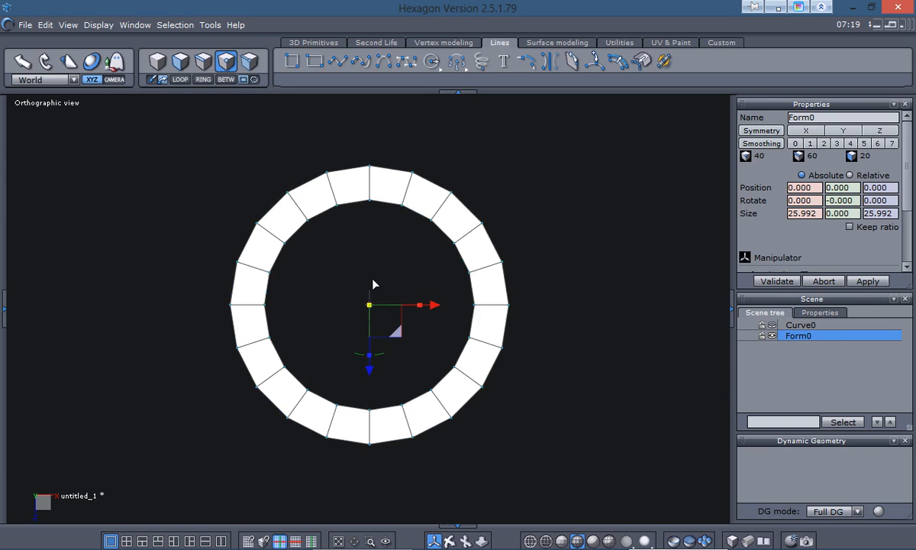
{"action": "left_click_drag", "start_coordinate": [249, 125], "coordinate": [541, 195]}
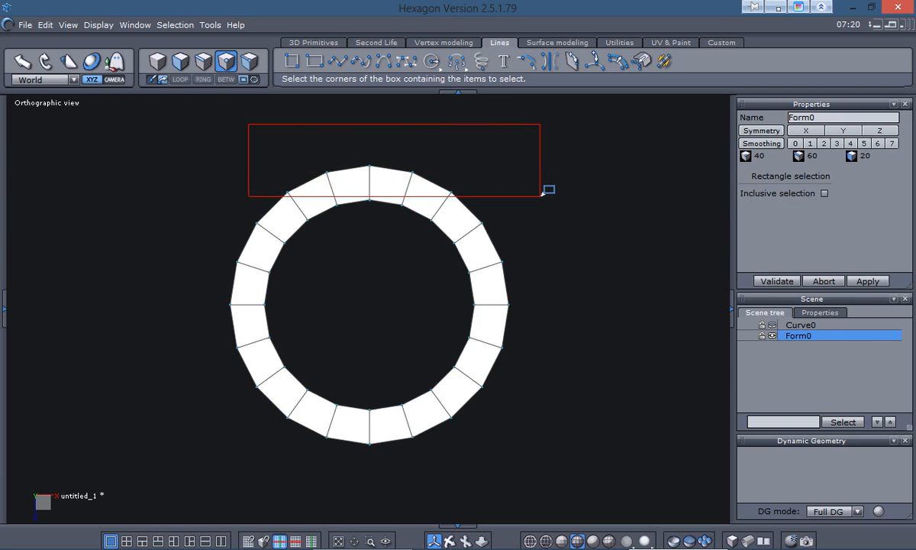
{"action": "left_click_drag", "start_coordinate": [542, 194], "coordinate": [541, 195]}
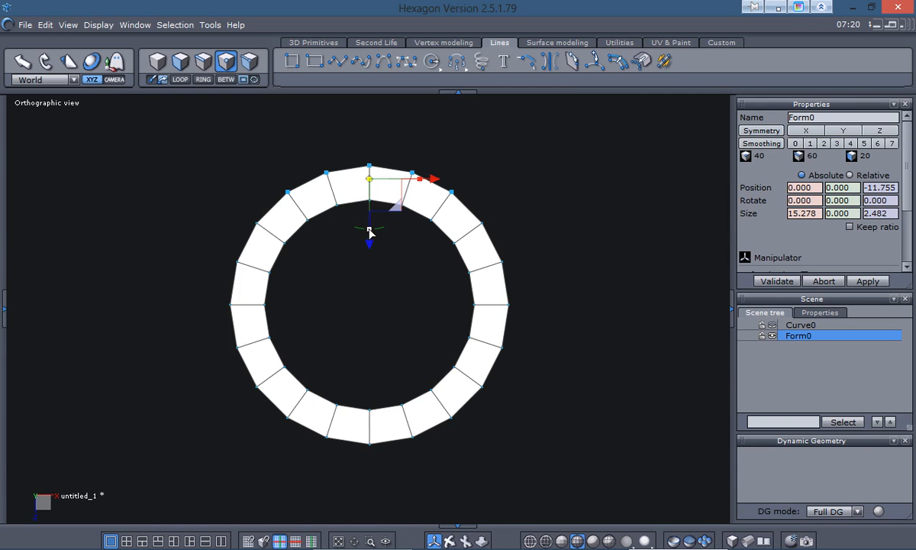
{"action": "left_click_drag", "start_coordinate": [369, 233], "coordinate": [371, 180]}
{"action": "left_click_drag", "start_coordinate": [370, 231], "coordinate": [370, 149]}
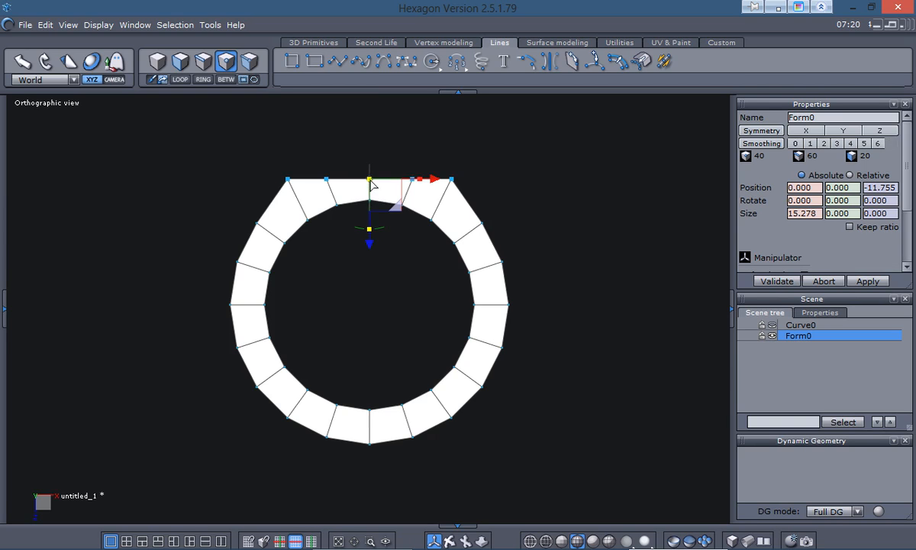
{"action": "left_click", "coordinate": [367, 346]}
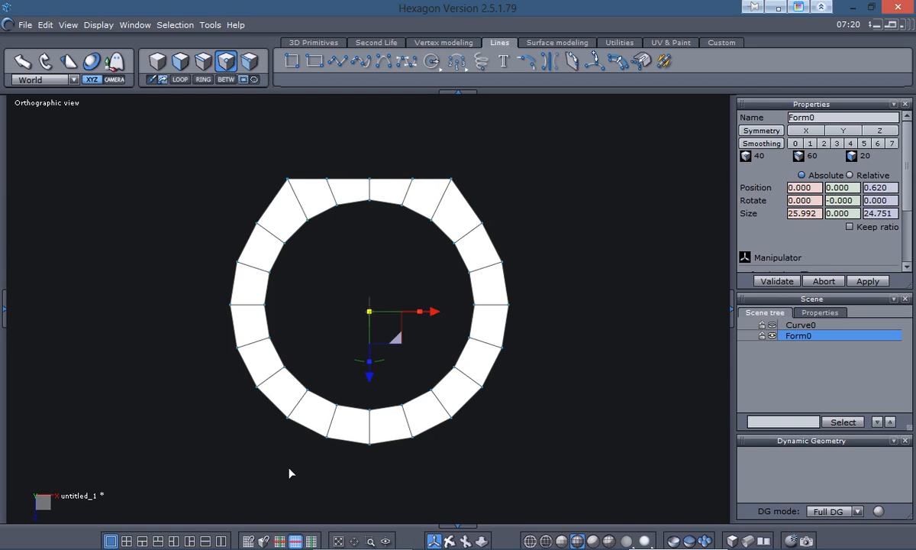
- Flatten the five lowest outer vertices of the ring into a straight horizontal line by scaling them along Z to 0
{"action": "left_click_drag", "start_coordinate": [269, 417], "coordinate": [491, 501]}
{"action": "left_click_drag", "start_coordinate": [370, 481], "coordinate": [370, 432]}
{"action": "left_click_drag", "start_coordinate": [370, 481], "coordinate": [368, 432]}
{"action": "left_click_drag", "start_coordinate": [370, 483], "coordinate": [370, 427]}
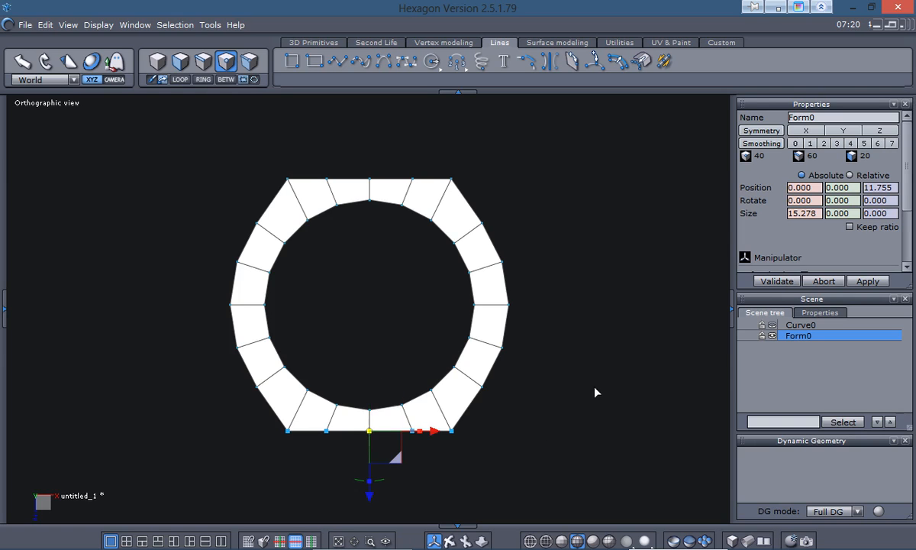
{"action": "left_click", "coordinate": [595, 388]}
- Select the right-hand outer vertices including both corner points and flatten them along X into a straight vertical edge
{"action": "left_click_drag", "start_coordinate": [590, 181], "coordinate": [483, 477]}
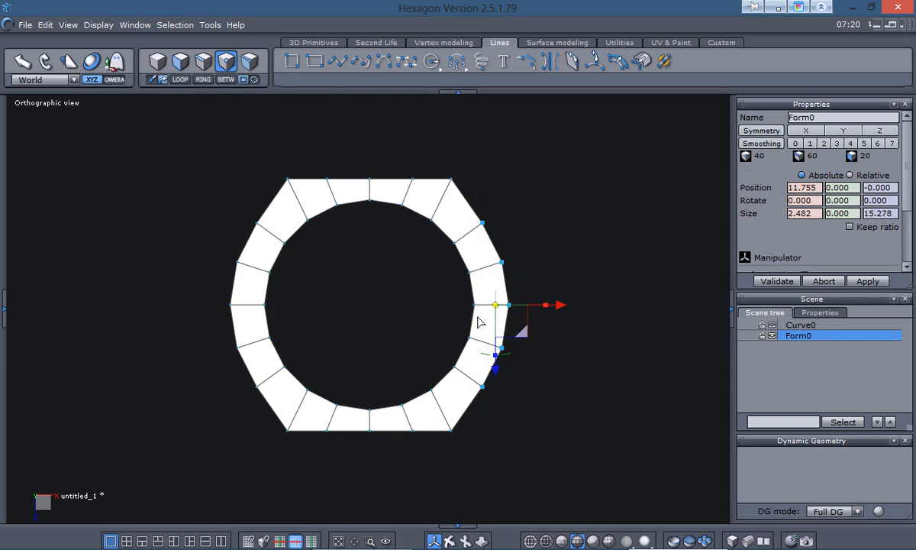
{"action": "left_click", "coordinate": [453, 181], "text": "ctrl"}
{"action": "left_click", "coordinate": [452, 430], "text": "ctrl"}
{"action": "left_click", "coordinate": [454, 431], "text": "ctrl"}
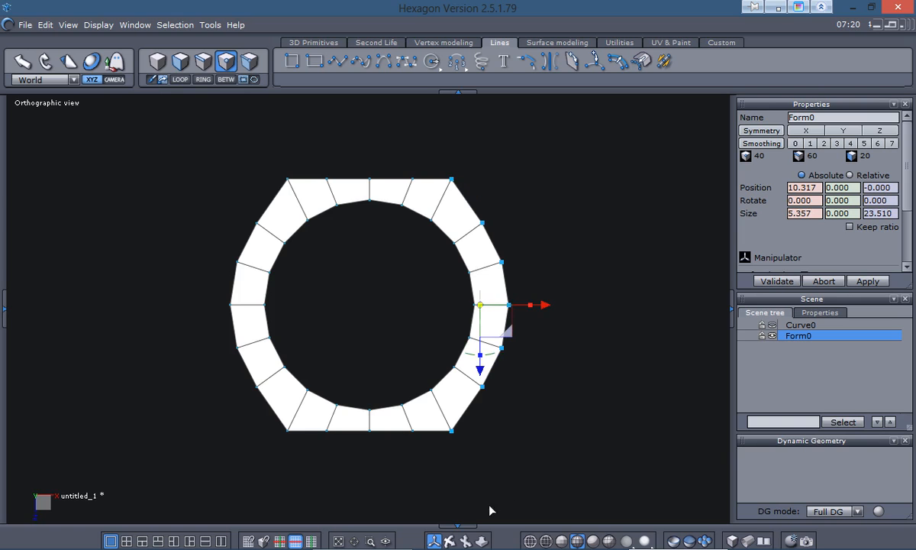
{"action": "left_click_drag", "start_coordinate": [537, 306], "coordinate": [495, 309]}
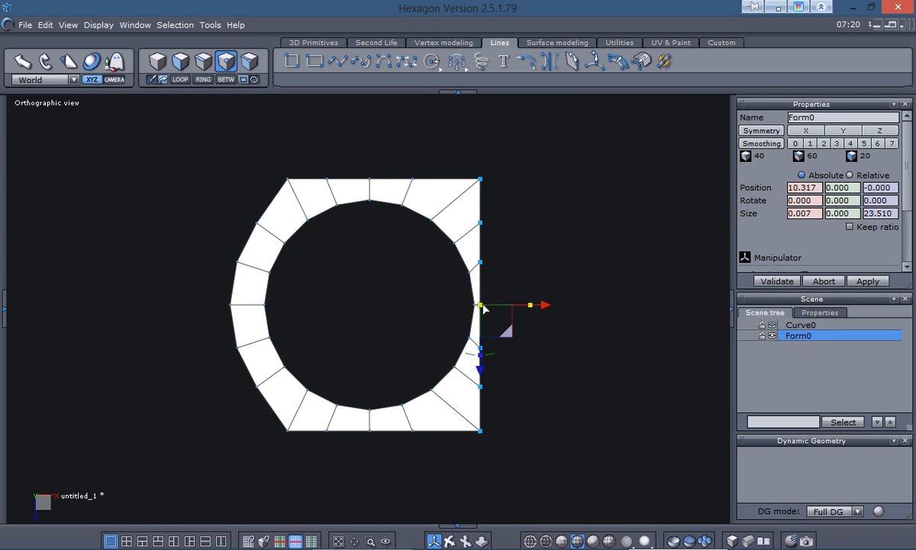
{"action": "left_click", "coordinate": [338, 338]}
- Select the left-hand outer vertices including both corner points and flatten them along X into a straight vertical edge
{"action": "left_click_drag", "start_coordinate": [148, 155], "coordinate": [261, 421]}
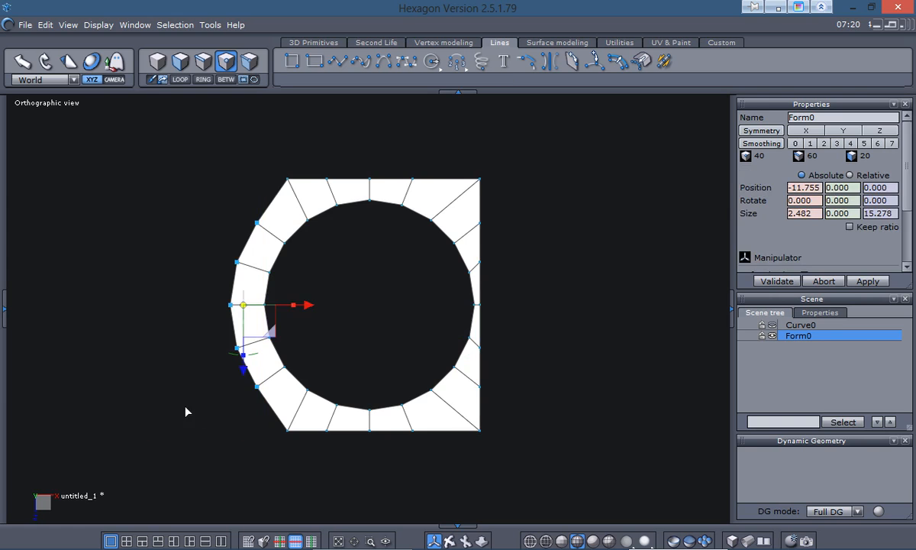
{"action": "left_click", "coordinate": [287, 179], "text": "ctrl"}
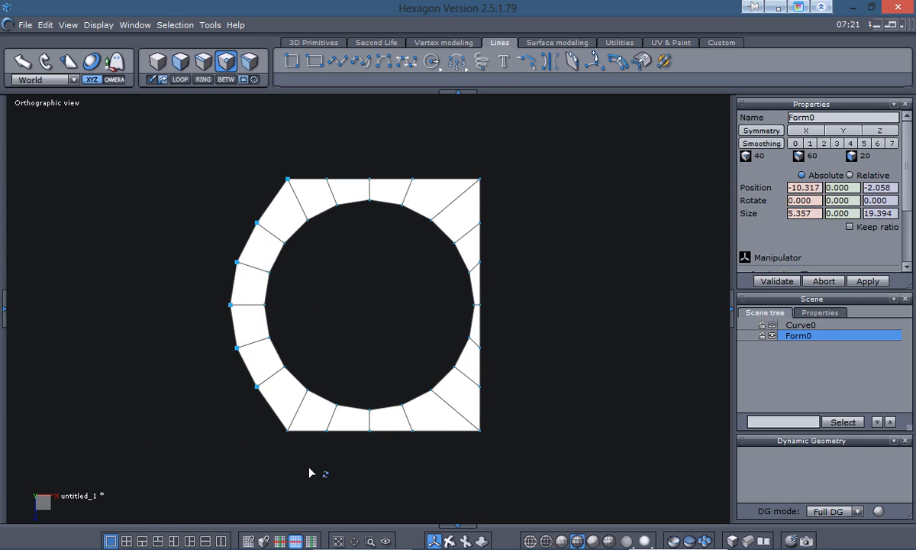
{"action": "left_click", "coordinate": [287, 430], "text": "ctrl"}
{"action": "left_click_drag", "start_coordinate": [310, 305], "coordinate": [256, 305]}
{"action": "left_click_drag", "start_coordinate": [311, 307], "coordinate": [187, 305]}
{"action": "left_click", "coordinate": [131, 389]}
- Switch to edge selection and select the complete inner edge loop around the plate's round hole
{"action": "scroll", "coordinate": [212, 367], "scroll_direction": "down", "scroll_amount": 3}
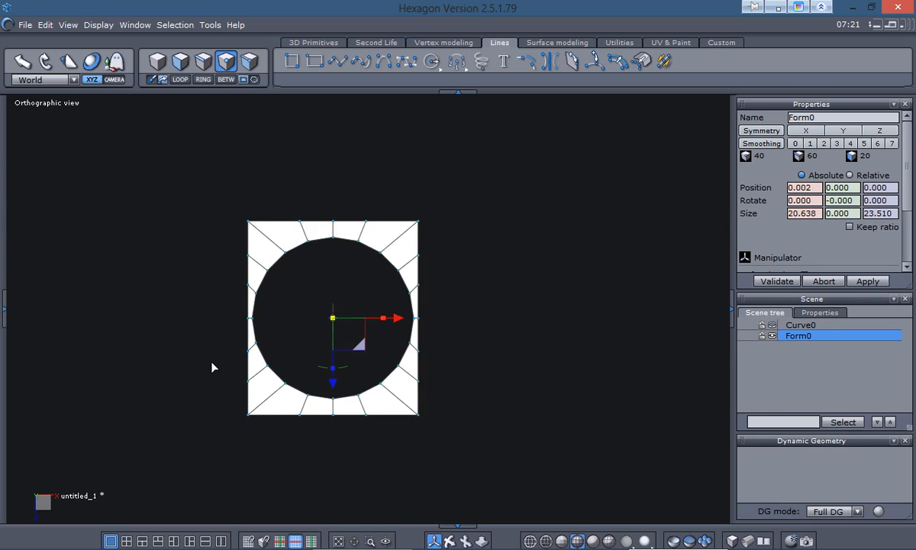
{"action": "scroll", "coordinate": [211, 367], "scroll_direction": "up", "scroll_amount": 4}
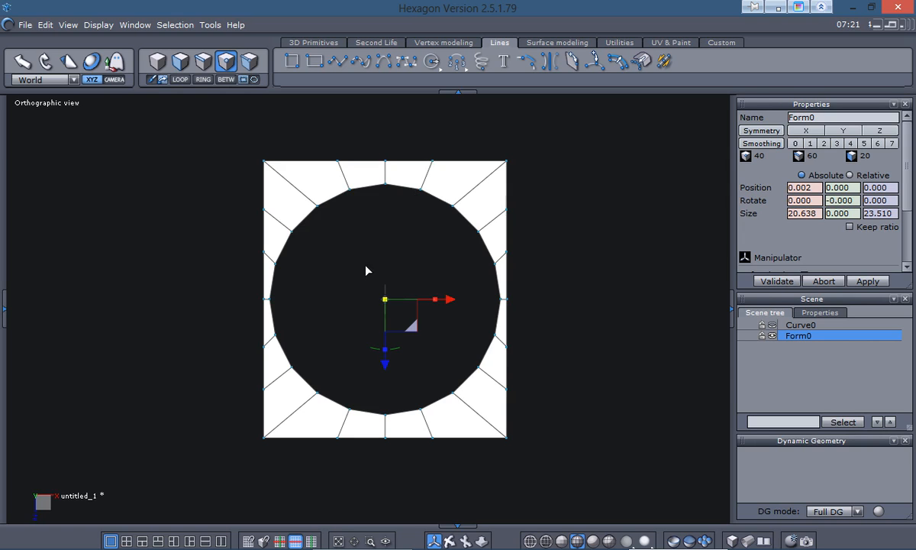
{"action": "right_click", "coordinate": [612, 291]}
{"action": "left_click", "coordinate": [687, 269]}
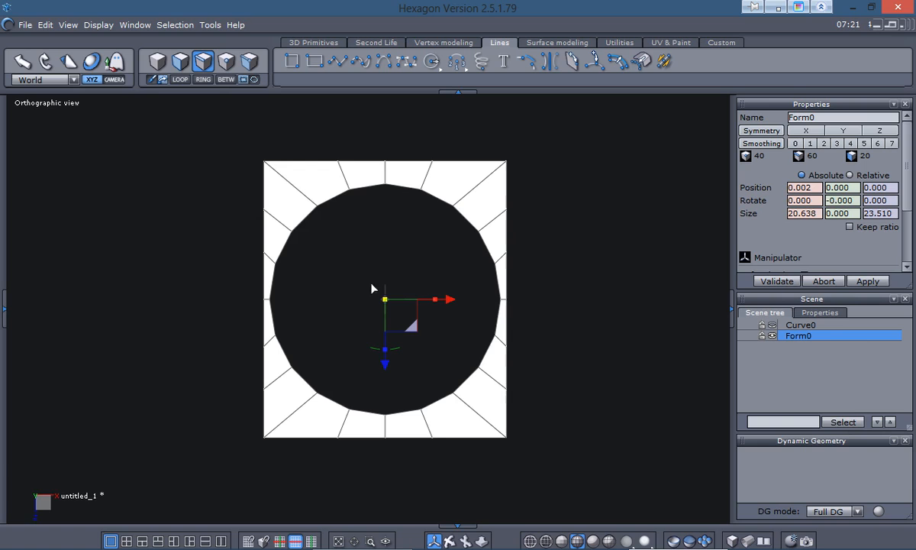
{"action": "left_click", "coordinate": [362, 186]}
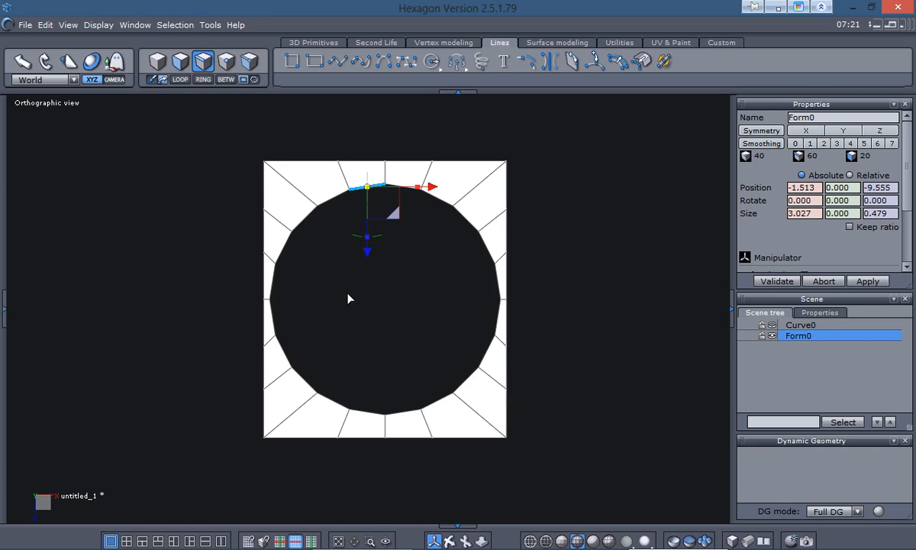
{"action": "right_click", "coordinate": [347, 298]}
{"action": "left_click", "coordinate": [402, 321]}
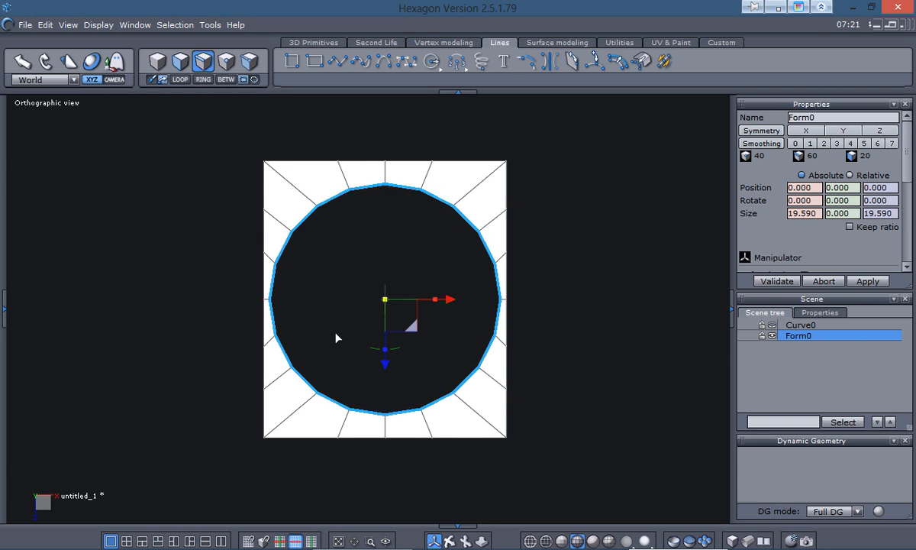
- Add the plate's outer edge loop to the selection in perspective view and extrude both loops about 0.64 downward along Y
{"action": "right_click_drag", "start_coordinate": [305, 487], "coordinate": [245, 344]}
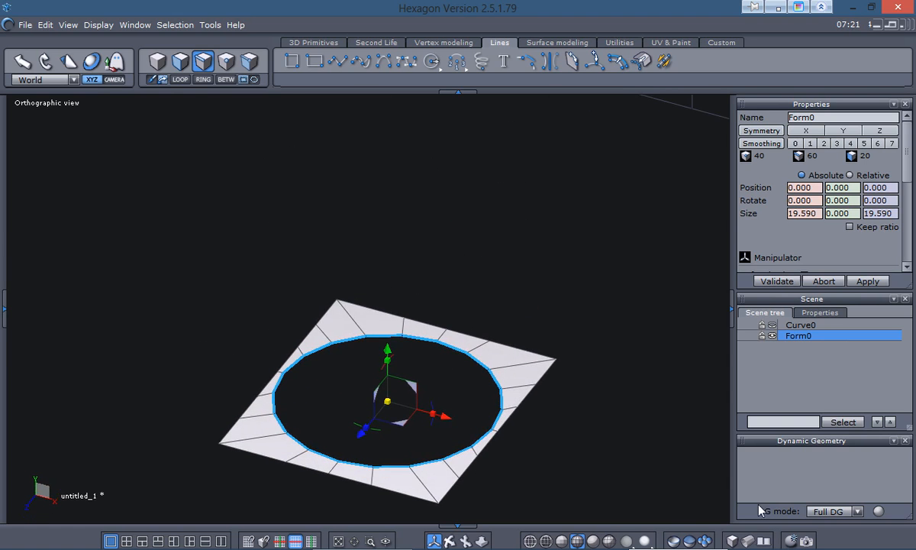
{"action": "left_click", "coordinate": [764, 541]}
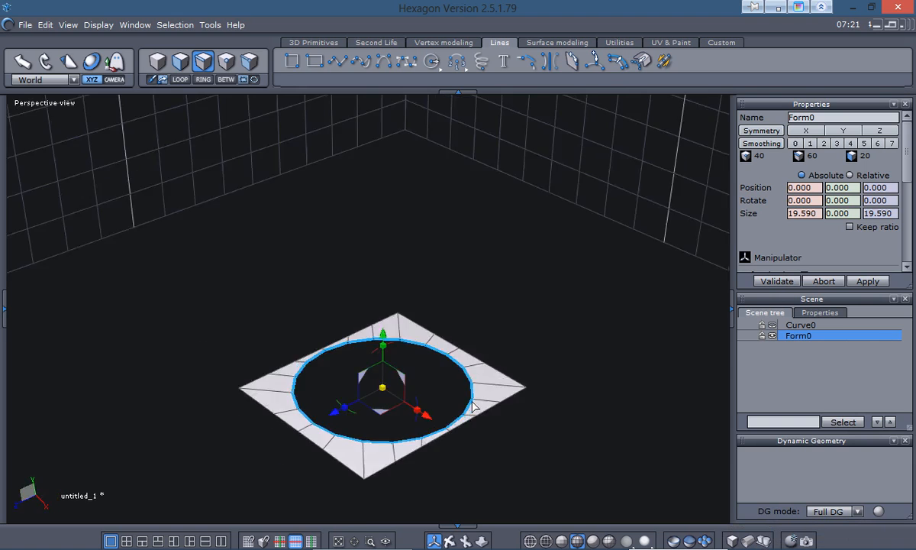
{"action": "scroll", "coordinate": [473, 407], "scroll_direction": "up", "scroll_amount": 5}
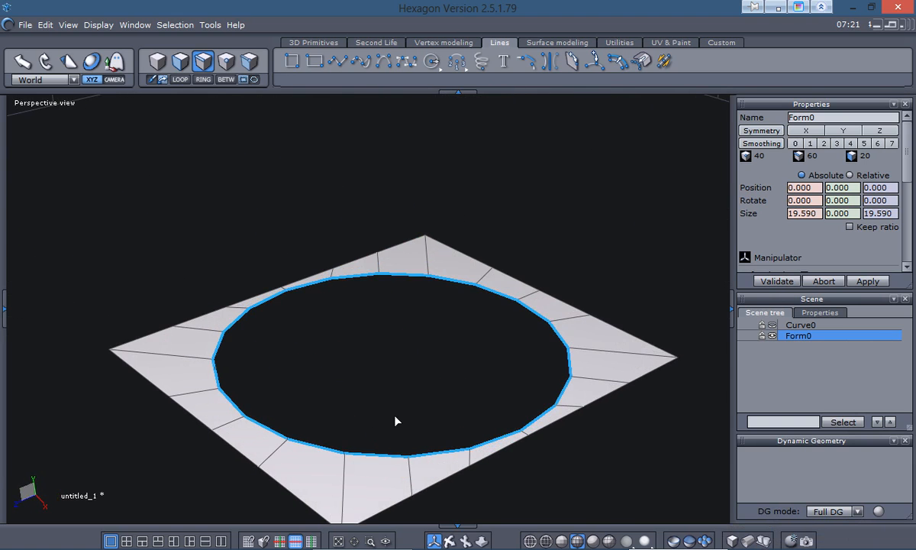
{"action": "middle_click_drag", "start_coordinate": [397, 417], "coordinate": [407, 374]}
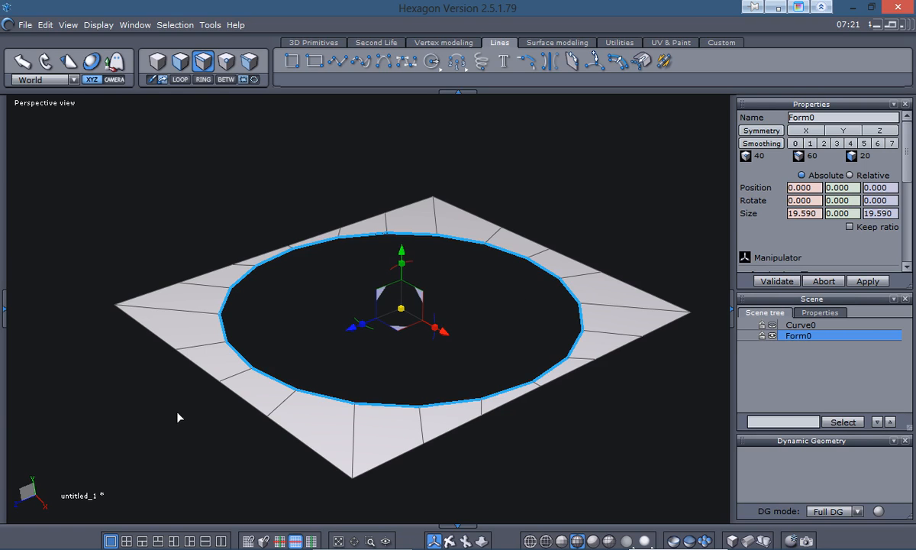
{"action": "left_click", "coordinate": [287, 432]}
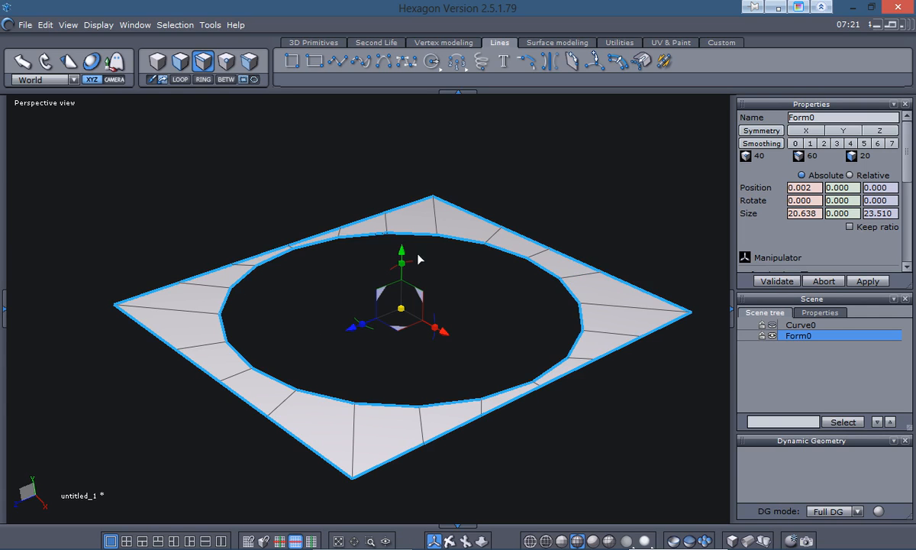
{"action": "left_click_drag", "start_coordinate": [402, 251], "coordinate": [405, 265], "text": "shift"}
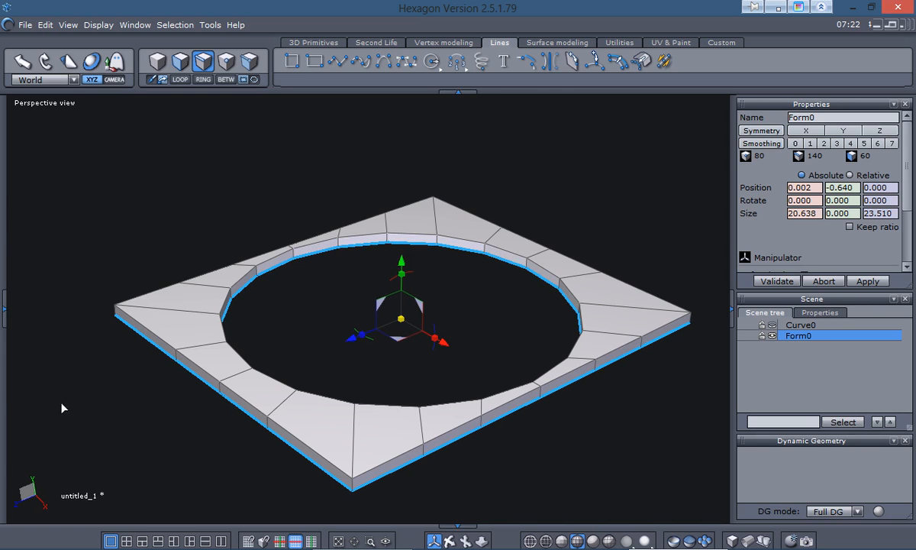
{"action": "left_click", "coordinate": [79, 380]}
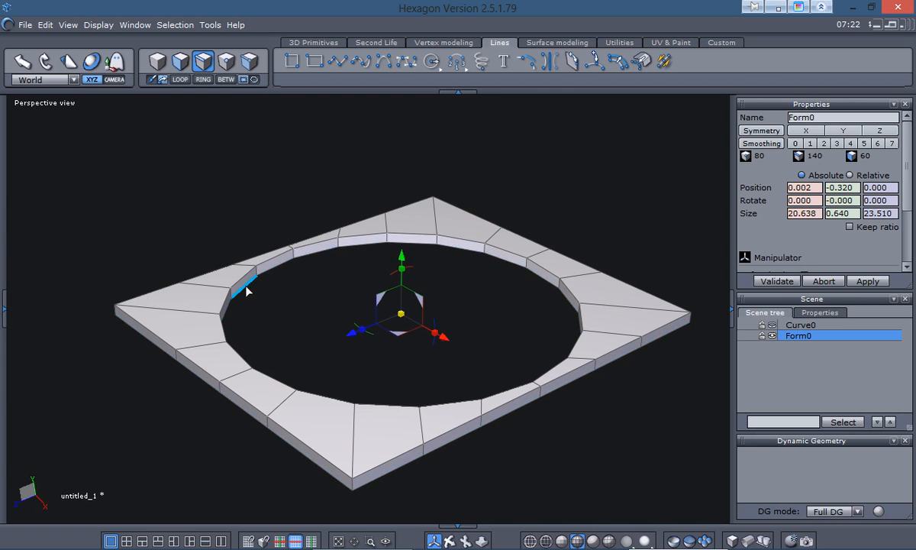
- Scale the hole's lower edge loop to a diameter of about 18.7, and extrude it inward to about 12.5
{"action": "left_click", "coordinate": [246, 290]}
{"action": "left_click", "coordinate": [180, 80]}
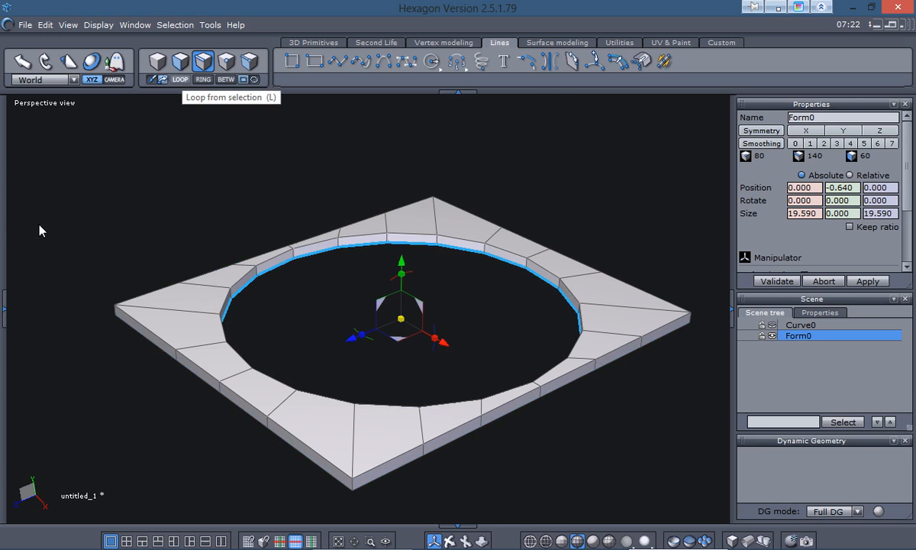
{"action": "left_click_drag", "start_coordinate": [398, 324], "coordinate": [396, 325]}
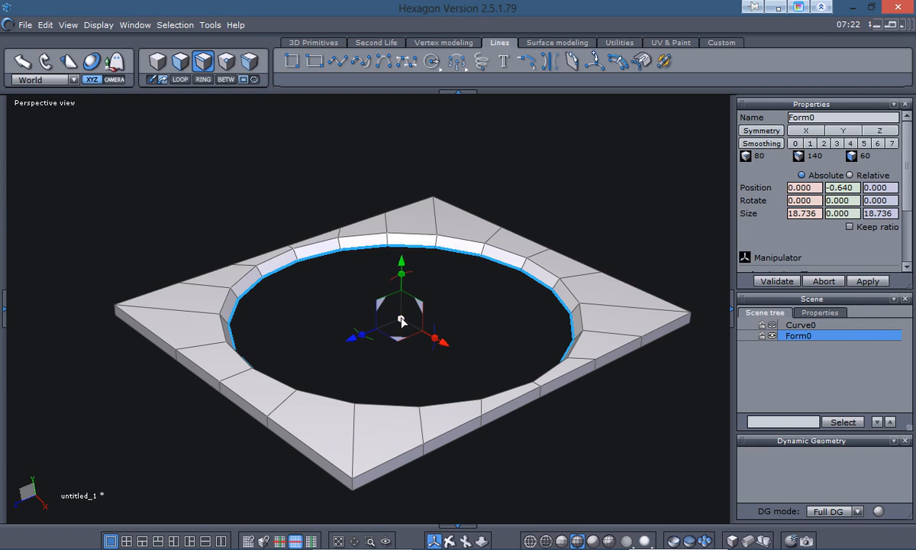
{"action": "left_click_drag", "start_coordinate": [401, 325], "coordinate": [356, 352]}
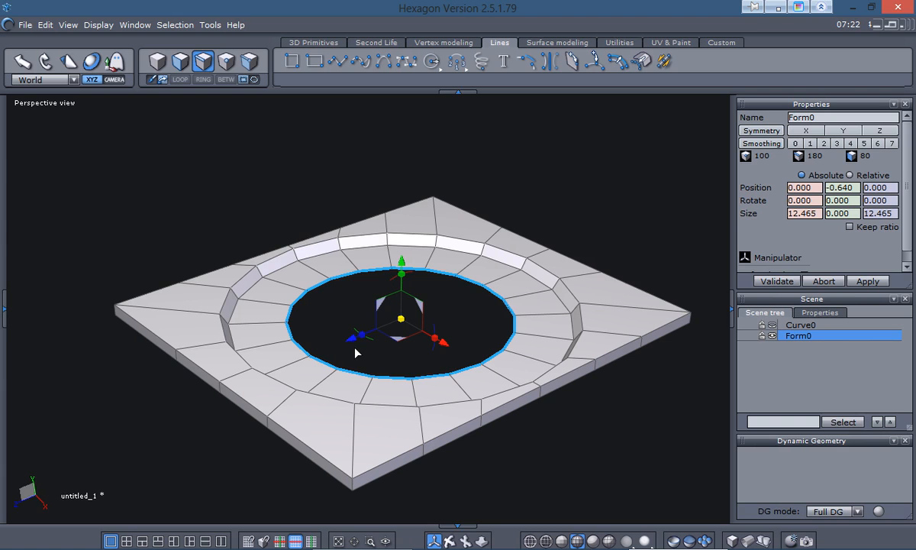
{"action": "left_click", "coordinate": [144, 423]}
- Select all side faces along the plate's negative X edge and extrude them outward by about 1.56
{"action": "left_click_drag", "start_coordinate": [164, 417], "coordinate": [353, 374], "text": "alt"}
{"action": "left_click_drag", "start_coordinate": [226, 401], "coordinate": [204, 275], "text": "alt"}
{"action": "right_click", "coordinate": [384, 400]}
{"action": "left_click", "coordinate": [396, 390]}
{"action": "left_click", "coordinate": [407, 377]}
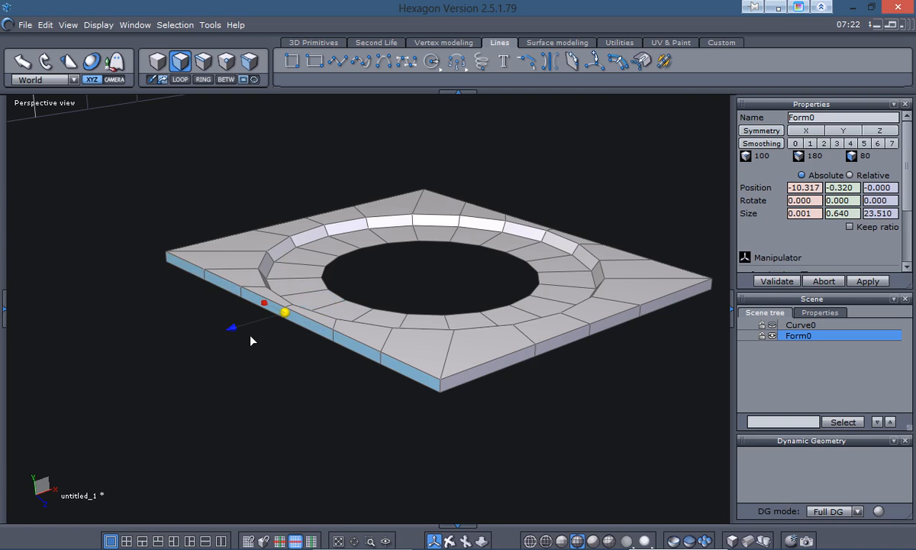
{"action": "left_click_drag", "start_coordinate": [231, 330], "coordinate": [203, 349]}
{"action": "left_click", "coordinate": [149, 413]}
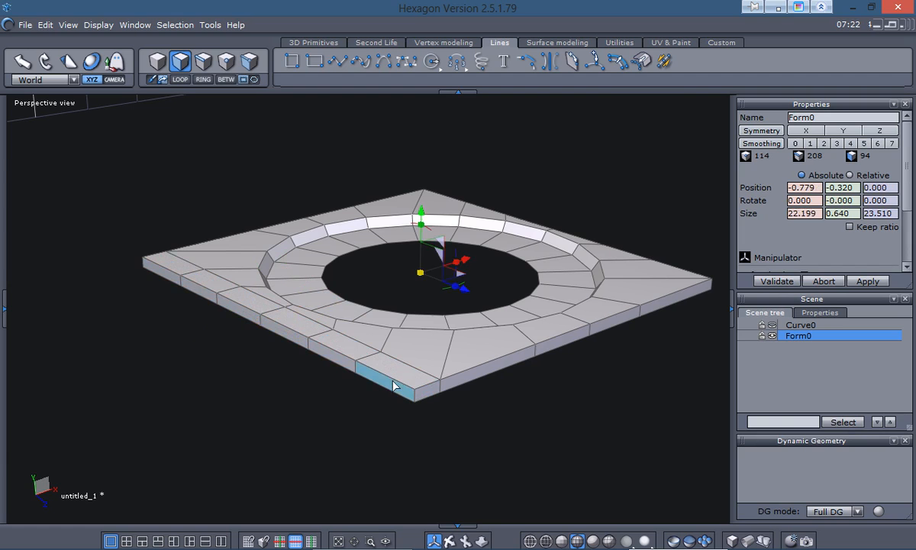
- Select the top faces of the new edge strip and extrude them upward by about 0.6 to form a raised rim
{"action": "left_click", "coordinate": [397, 371]}
{"action": "left_click_drag", "start_coordinate": [342, 346], "coordinate": [155, 261]}
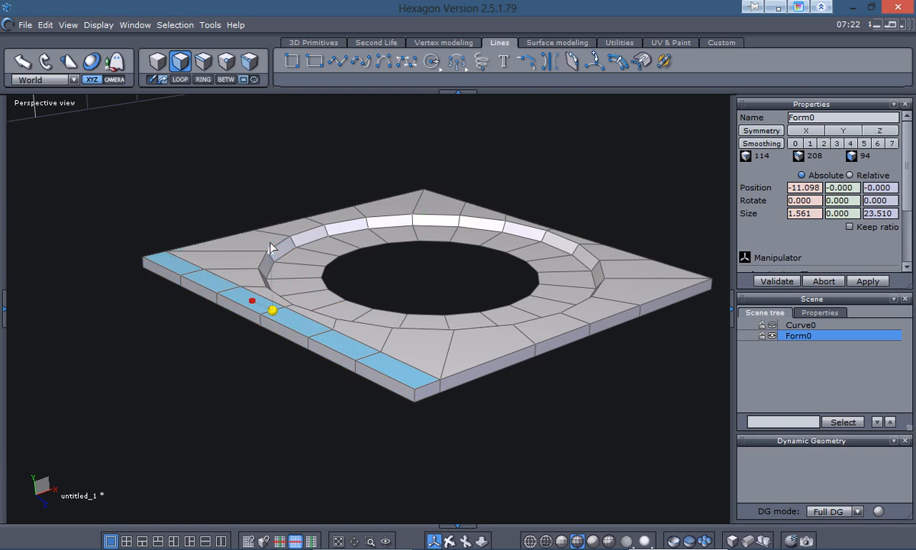
{"action": "left_click_drag", "start_coordinate": [269, 254], "coordinate": [267, 229], "text": "shift"}
{"action": "left_click", "coordinate": [189, 386]}
- Select the innermost edge loop of the recessed floor and scale it down uniformly to a diameter of about 7.4
{"action": "middle_click_drag", "start_coordinate": [189, 386], "coordinate": [328, 443]}
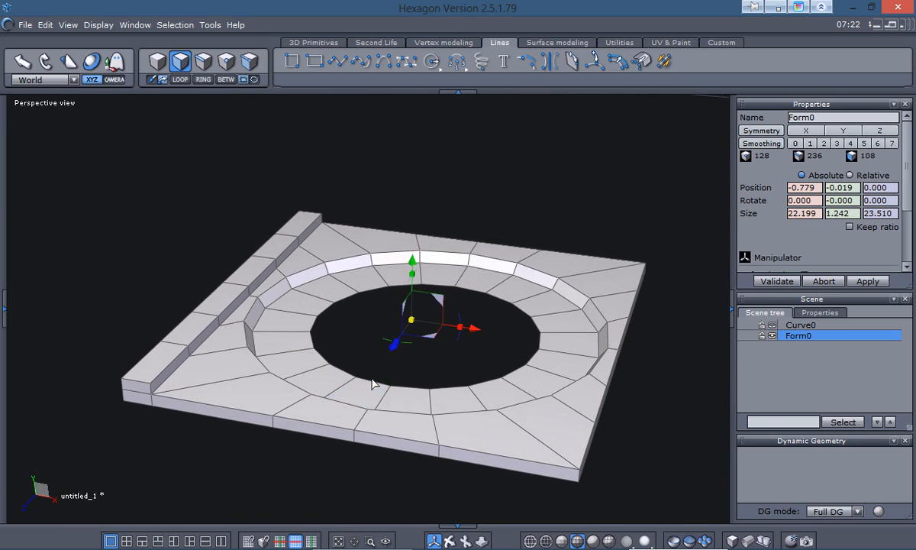
{"action": "right_click", "coordinate": [374, 342]}
{"action": "left_click", "coordinate": [448, 349]}
{"action": "right_click", "coordinate": [466, 359]}
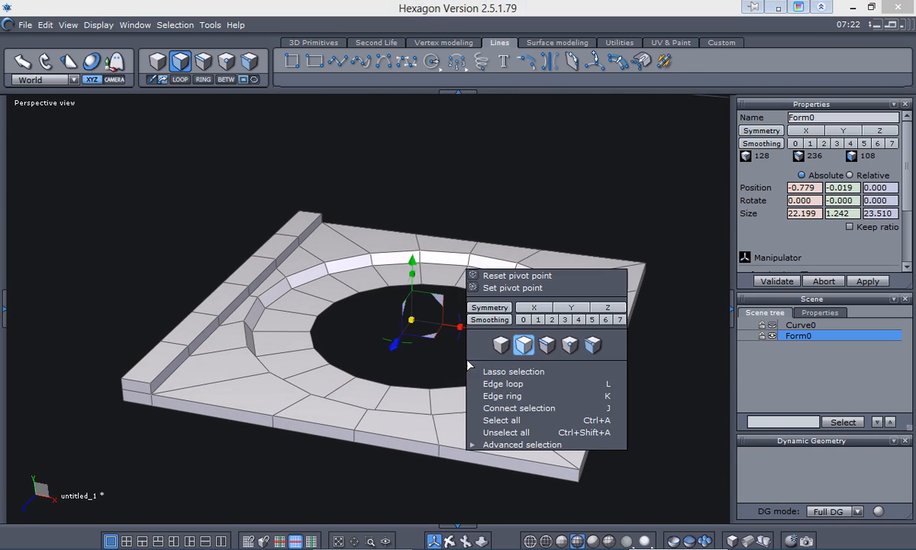
{"action": "left_click", "coordinate": [545, 349]}
{"action": "left_click", "coordinate": [416, 395]}
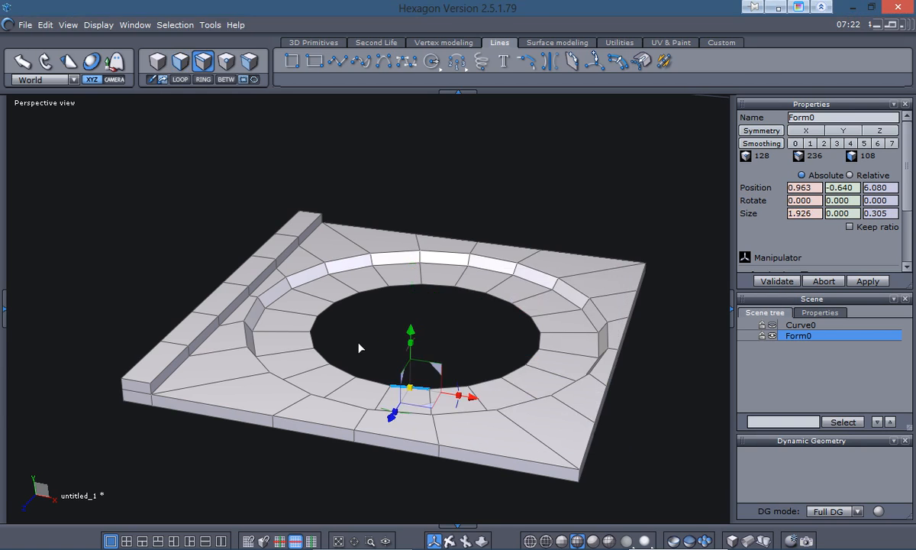
{"action": "right_click", "coordinate": [363, 352]}
{"action": "left_click", "coordinate": [403, 367]}
{"action": "scroll", "coordinate": [358, 374], "scroll_direction": "up", "scroll_amount": 3}
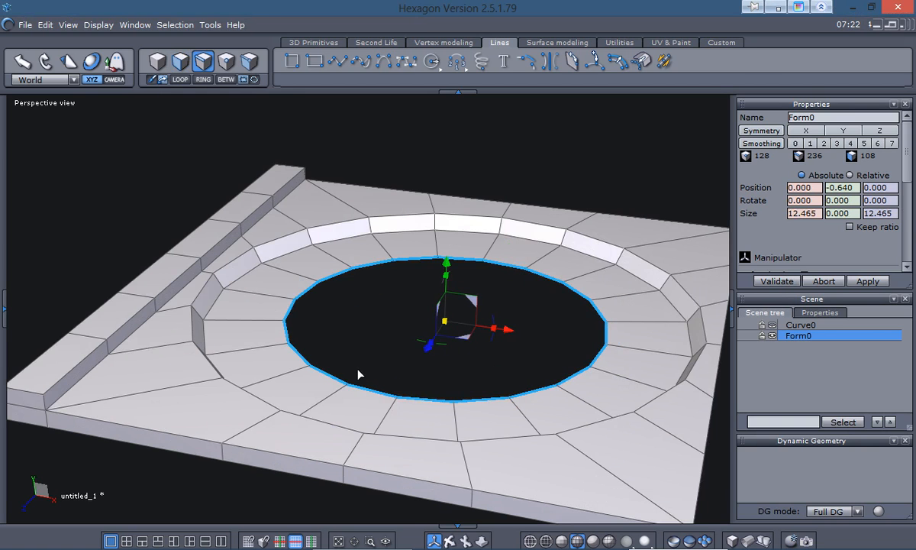
{"action": "key", "text": "8"}
{"action": "scroll", "coordinate": [387, 339], "scroll_direction": "down", "scroll_amount": 3}
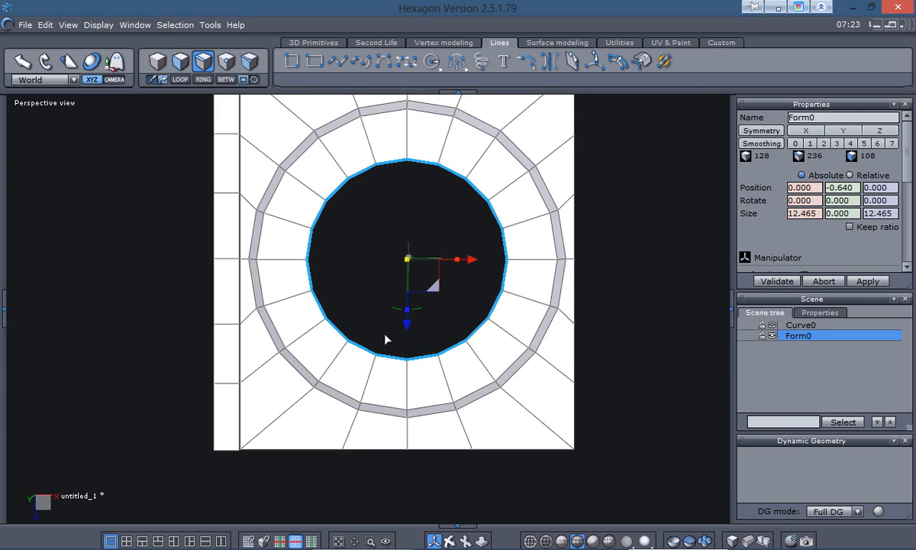
{"action": "left_click_drag", "start_coordinate": [409, 262], "coordinate": [352, 295]}
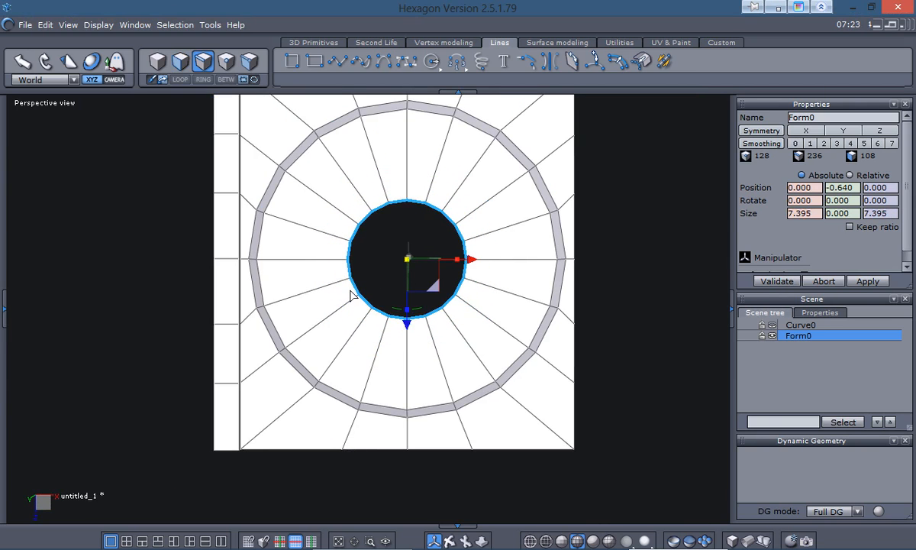
- Extrude the hole's edge loop inward twice, to diameters of about 5.2 and 3.6, forming two concentric face rings
{"action": "scroll", "coordinate": [399, 277], "scroll_direction": "up", "scroll_amount": 3}
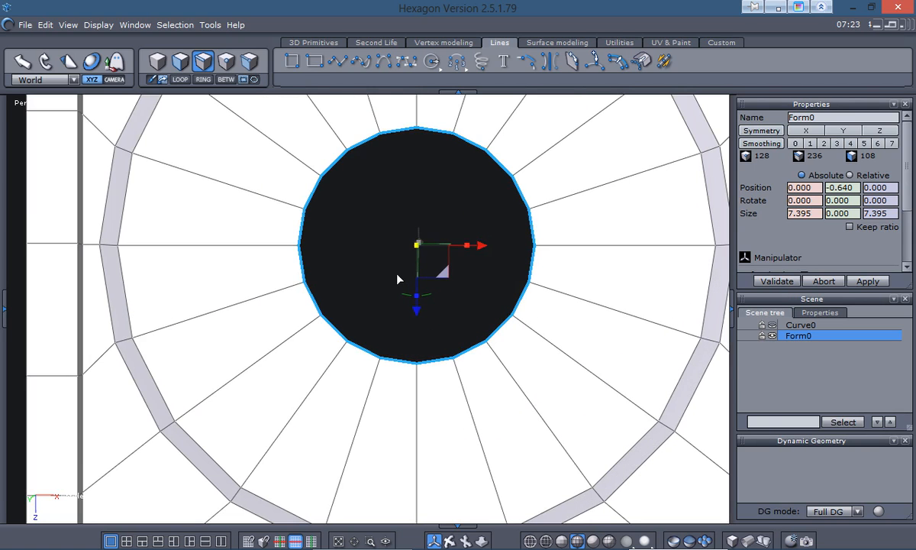
{"action": "left_click_drag", "start_coordinate": [418, 245], "coordinate": [382, 273], "text": "shift"}
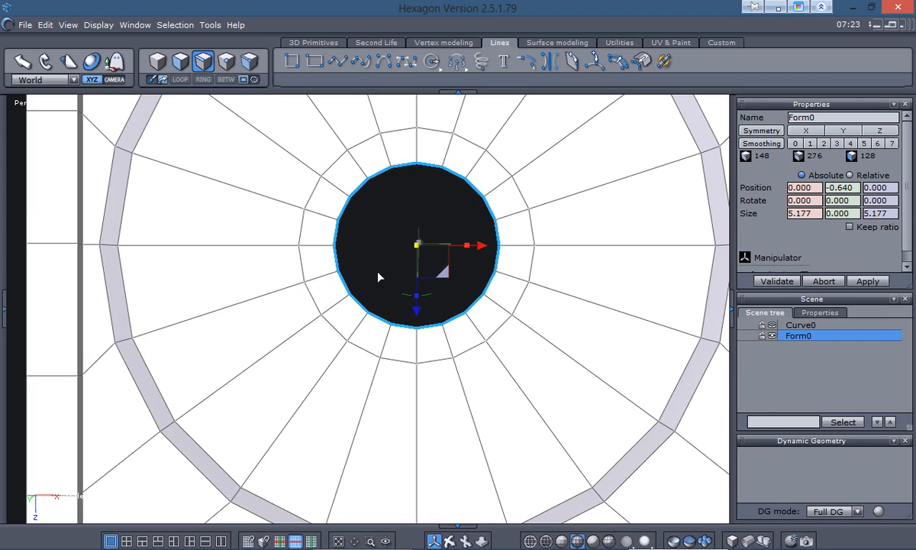
{"action": "left_click_drag", "start_coordinate": [417, 245], "coordinate": [387, 264], "text": "ctrl"}
- Extrude the hole's innermost edge loop about 0.43 downward along Y to form a short hole wall
{"action": "scroll", "coordinate": [386, 263], "scroll_direction": "up", "scroll_amount": 2}
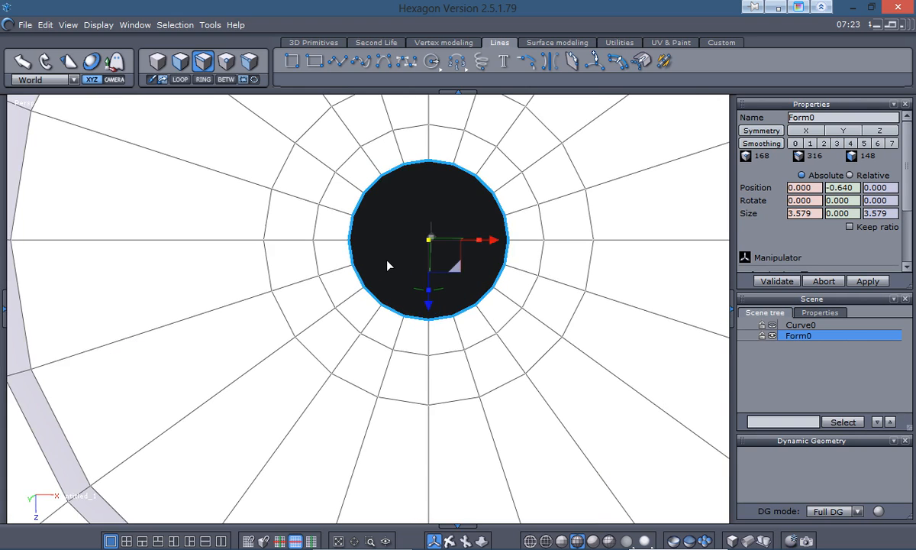
{"action": "middle_click_drag", "start_coordinate": [396, 268], "coordinate": [471, 326]}
{"action": "left_click_drag", "start_coordinate": [455, 300], "coordinate": [454, 314], "text": "shift"}
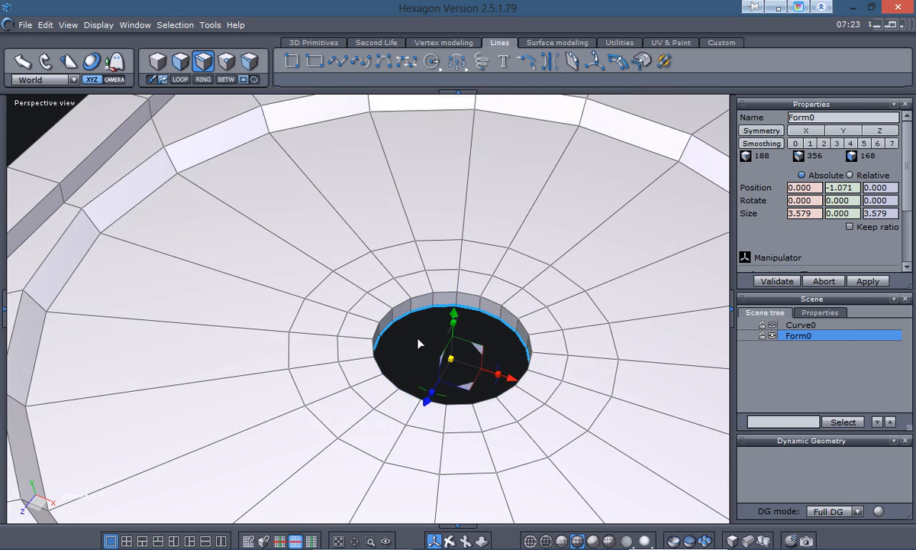
{"action": "left_click", "coordinate": [420, 339]}
- Switch to face selection and select the first five alternate faces of the innermost ring with the hole wall faces below them
{"action": "right_click", "coordinate": [449, 378]}
{"action": "left_click", "coordinate": [509, 362]}
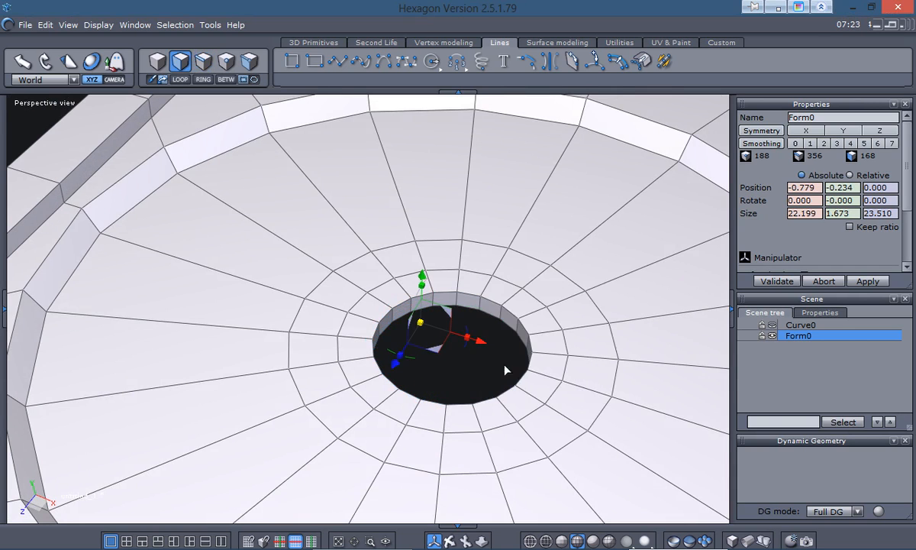
{"action": "left_click", "coordinate": [412, 286]}
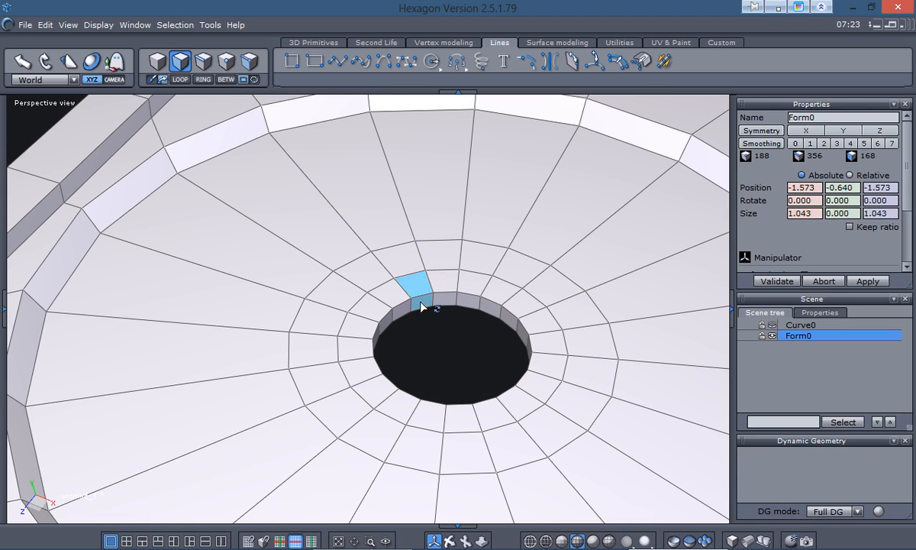
{"action": "left_click", "coordinate": [472, 282], "text": "shift"}
{"action": "left_click", "coordinate": [514, 300], "text": "shift"}
{"action": "middle_click_drag", "start_coordinate": [433, 360], "coordinate": [573, 333]}
{"action": "left_click", "coordinate": [461, 285], "text": "shift"}
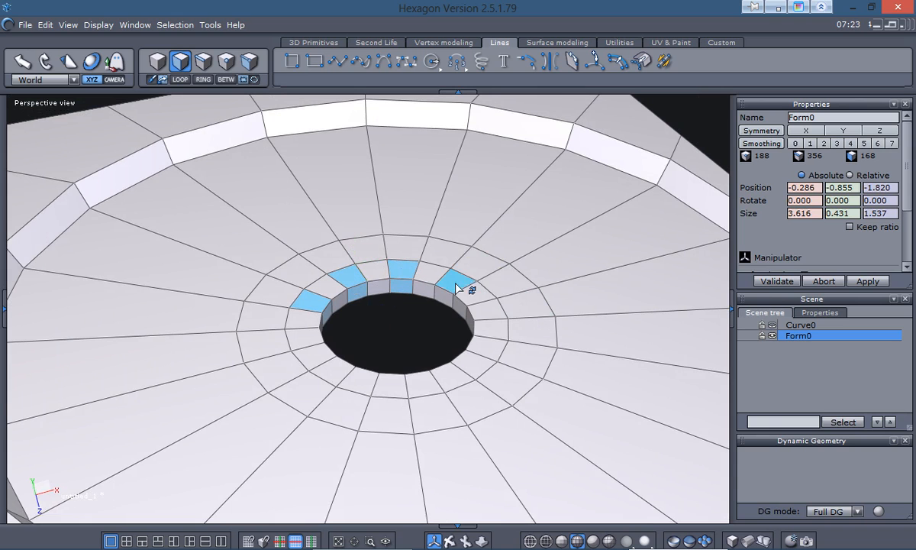
{"action": "left_click", "coordinate": [473, 319], "text": "shift"}
{"action": "middle_click_drag", "start_coordinate": [474, 319], "coordinate": [500, 334]}
{"action": "key", "text": "ctrl+z"}
{"action": "key", "text": "ctrl+z"}
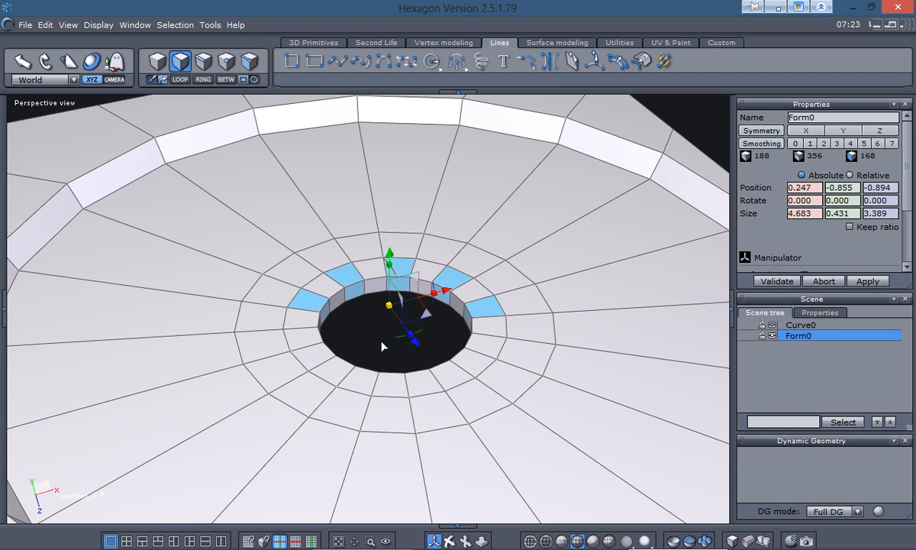
- Add the remaining alternate innermost ring faces and their adjoining wall faces to the selection, completing the pattern around the hole
{"action": "middle_click_drag", "start_coordinate": [379, 345], "coordinate": [641, 332]}
{"action": "left_click", "coordinate": [358, 316], "text": "shift"}
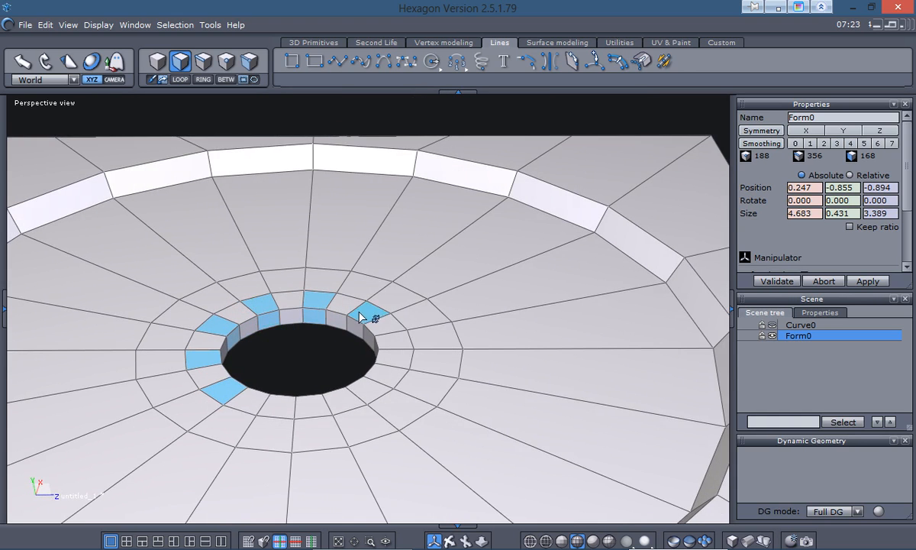
{"action": "left_click", "coordinate": [394, 342], "text": "shift"}
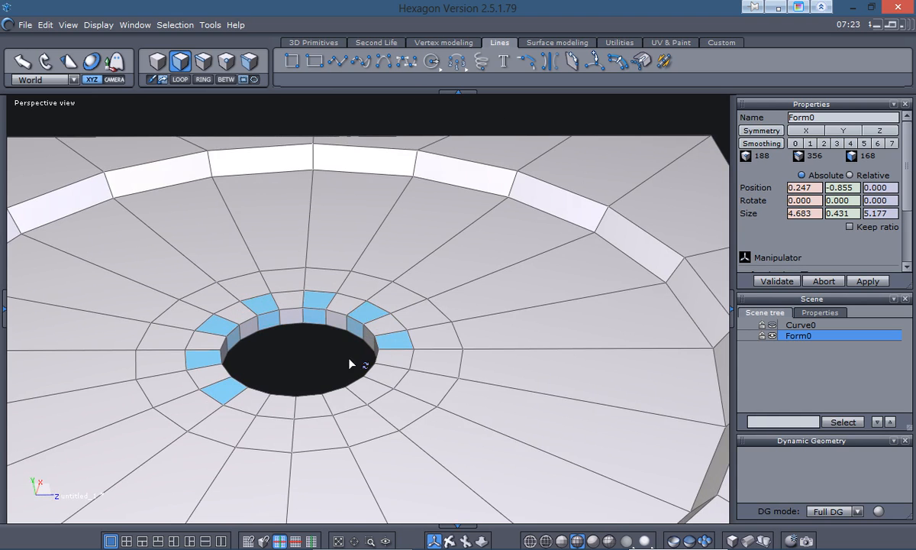
{"action": "middle_click_drag", "start_coordinate": [321, 360], "coordinate": [496, 399]}
{"action": "left_click", "coordinate": [358, 376], "text": "shift"}
{"action": "left_click", "coordinate": [351, 390], "text": "shift"}
{"action": "left_click", "coordinate": [411, 402], "text": "shift"}
{"action": "left_click", "coordinate": [401, 413], "text": "shift"}
{"action": "middle_click_drag", "start_coordinate": [390, 431], "coordinate": [466, 442]}
{"action": "left_click", "coordinate": [462, 397], "text": "shift"}
{"action": "left_click", "coordinate": [454, 416], "text": "shift"}
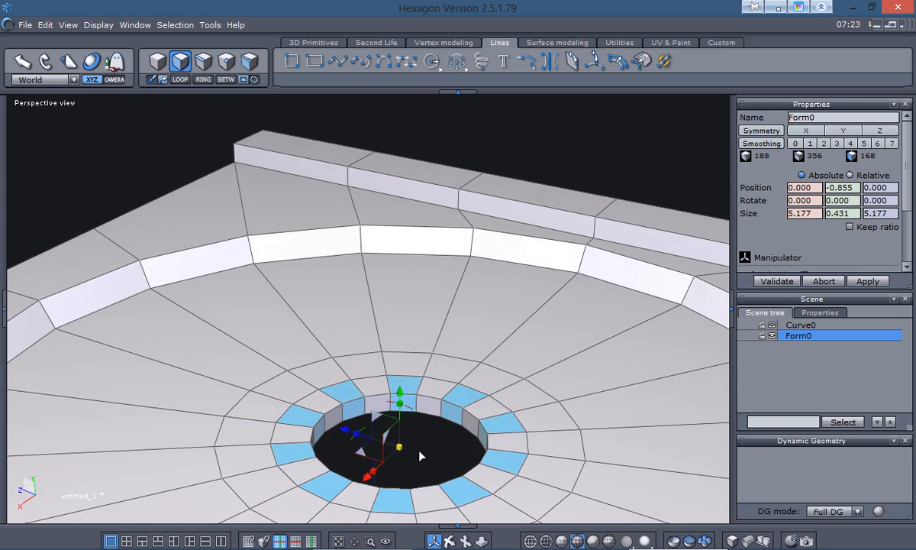
- Try deleting the selected alternate ring and hole wall faces, and undo the deletion
{"action": "key", "text": "Delete"}
{"action": "middle_click_drag", "start_coordinate": [409, 458], "coordinate": [349, 476]}
{"action": "key", "text": "ctrl+z"}
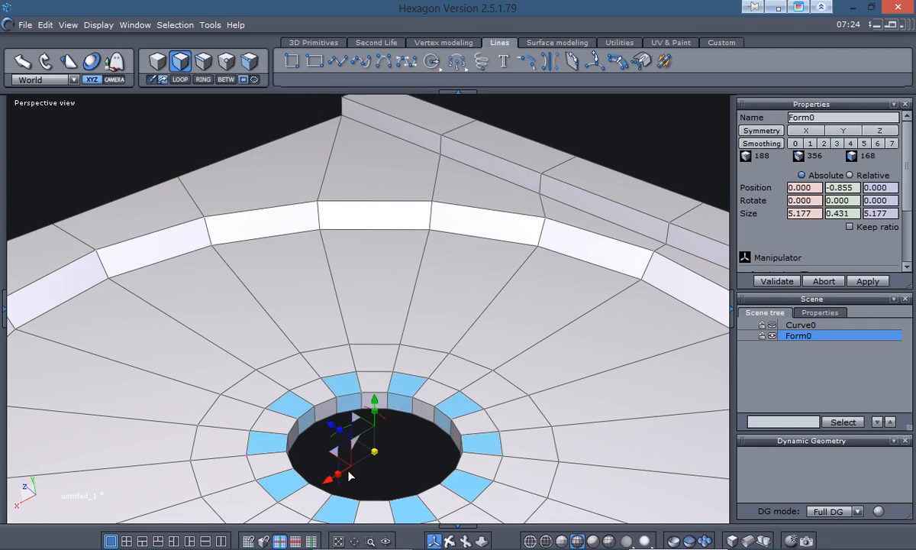
{"action": "middle_click_drag", "start_coordinate": [425, 459], "coordinate": [295, 475]}
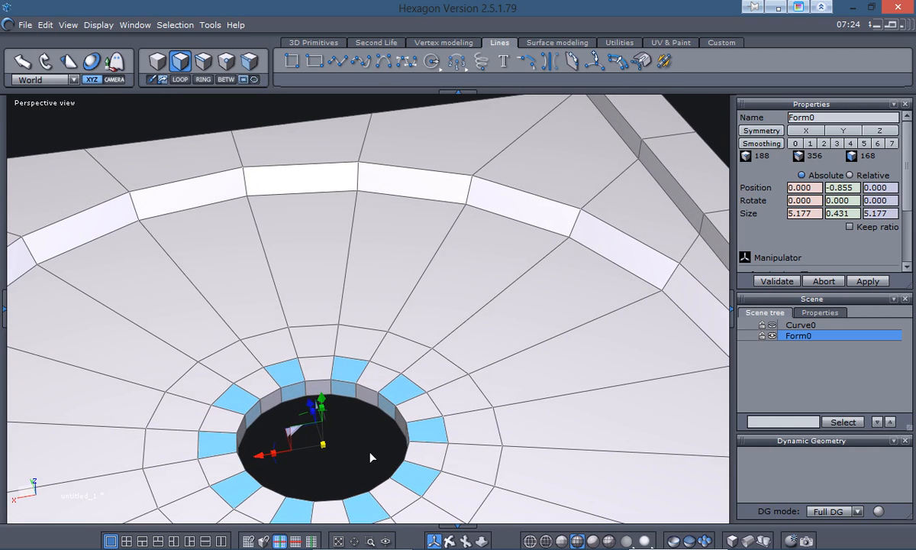
- Select only the ten alternate faces of the innermost ring around the hole, leaving the hole wall faces out
{"action": "left_click", "coordinate": [237, 395]}
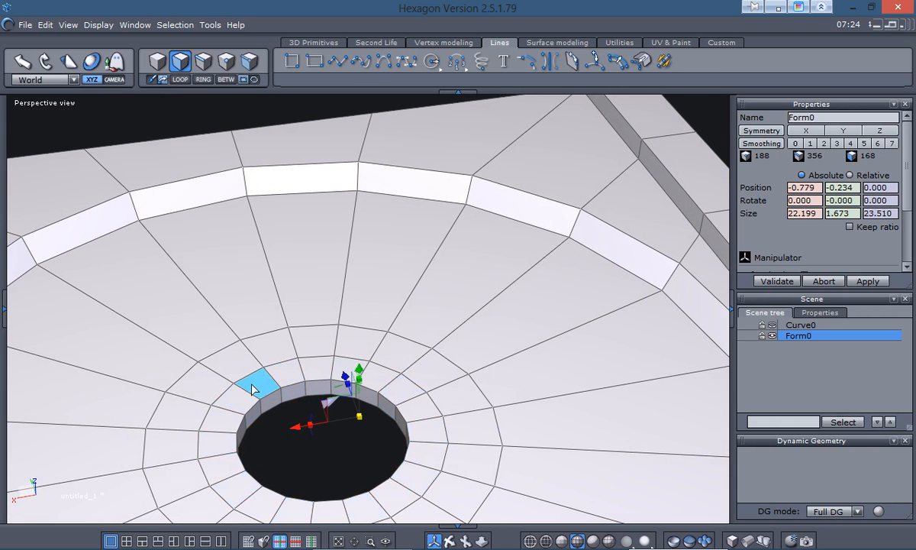
{"action": "left_click", "coordinate": [286, 374], "text": "shift"}
{"action": "left_click", "coordinate": [351, 370], "text": "shift"}
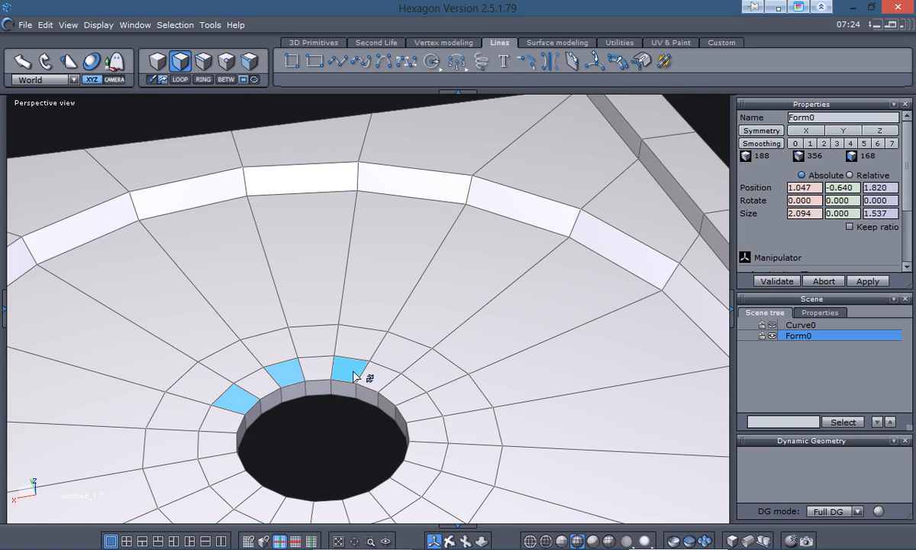
{"action": "left_click", "coordinate": [398, 391], "text": "shift"}
{"action": "left_click", "coordinate": [422, 429], "text": "shift"}
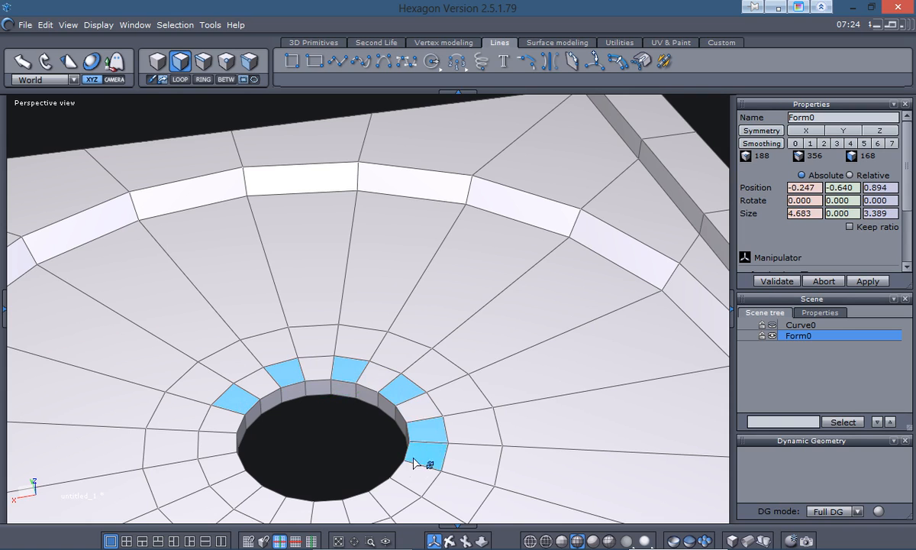
{"action": "left_click", "coordinate": [413, 472], "text": "shift"}
{"action": "left_click", "coordinate": [391, 497], "text": "shift"}
{"action": "left_click", "coordinate": [365, 508], "text": "shift"}
{"action": "left_click", "coordinate": [305, 510], "text": "shift"}
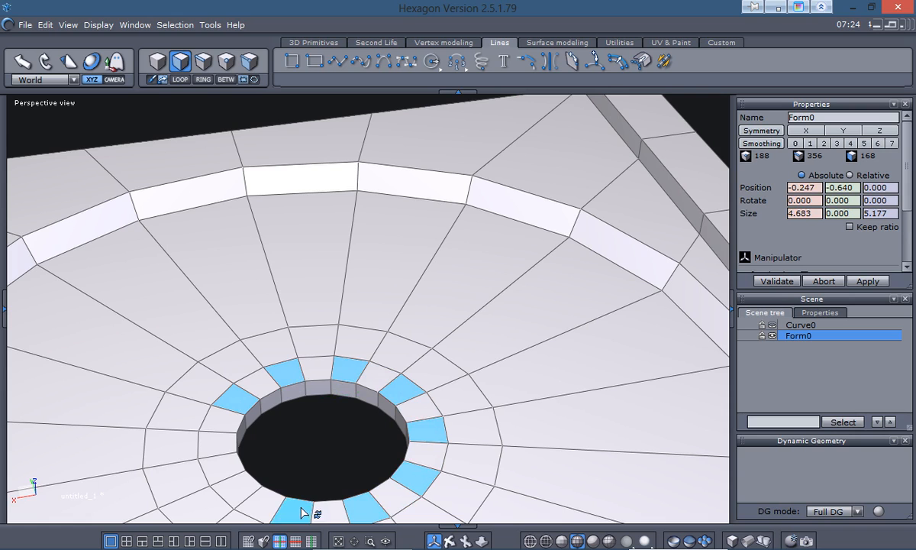
{"action": "left_click", "coordinate": [243, 487], "text": "shift"}
{"action": "left_click", "coordinate": [227, 454], "text": "shift"}
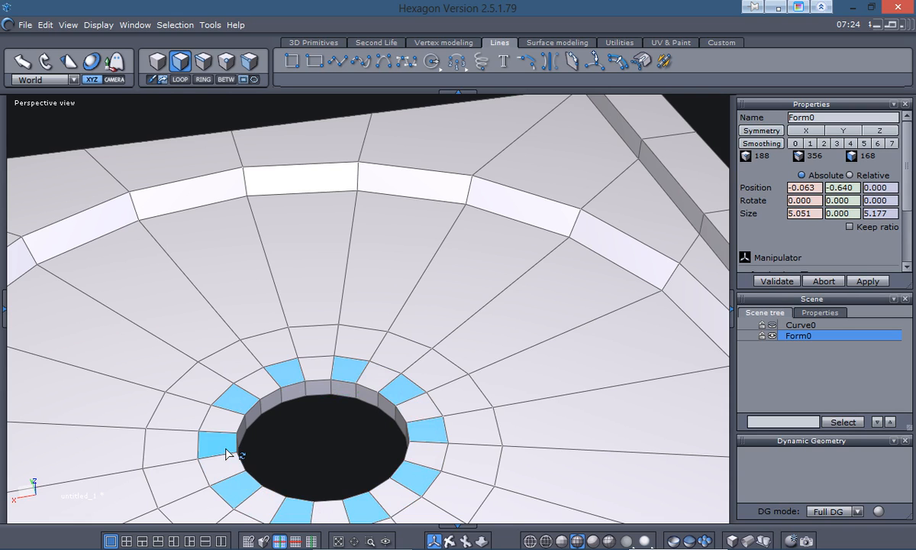
- Extrude the selected ring faces about 0.75 upward along Y, scale their tops inward to about 4.39 across, and deselect them
{"action": "left_click_drag", "start_coordinate": [321, 380], "coordinate": [325, 360], "text": "shift"}
{"action": "left_click_drag", "start_coordinate": [324, 415], "coordinate": [361, 438]}
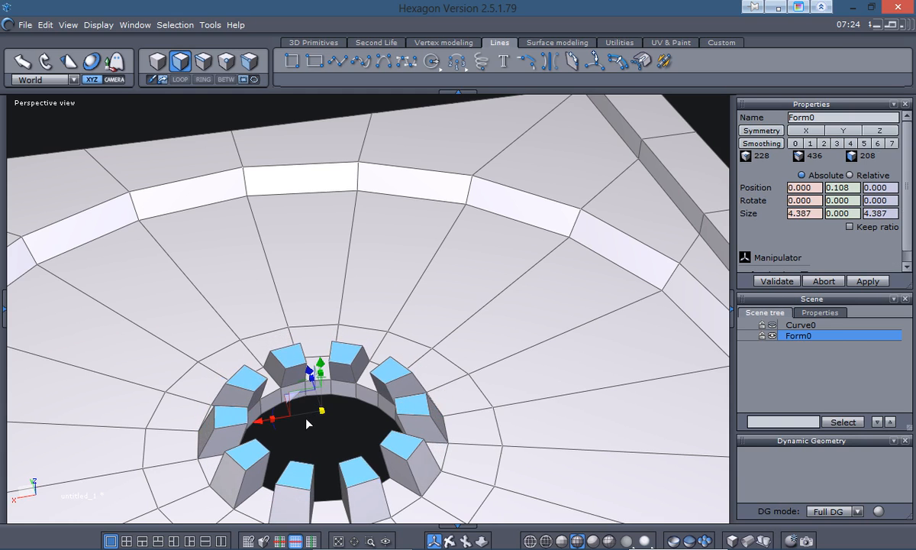
{"action": "left_click", "coordinate": [348, 444]}
- Examine the raised tapered blocks around the central hole and the whole plate from several angles and distances
{"action": "scroll", "coordinate": [354, 443], "scroll_direction": "down", "scroll_amount": 5}
{"action": "left_click_drag", "start_coordinate": [499, 498], "coordinate": [630, 458], "text": "alt"}
{"action": "left_click_drag", "start_coordinate": [286, 464], "coordinate": [581, 450], "text": "alt"}
{"action": "left_click_drag", "start_coordinate": [386, 447], "coordinate": [493, 452], "text": "alt"}
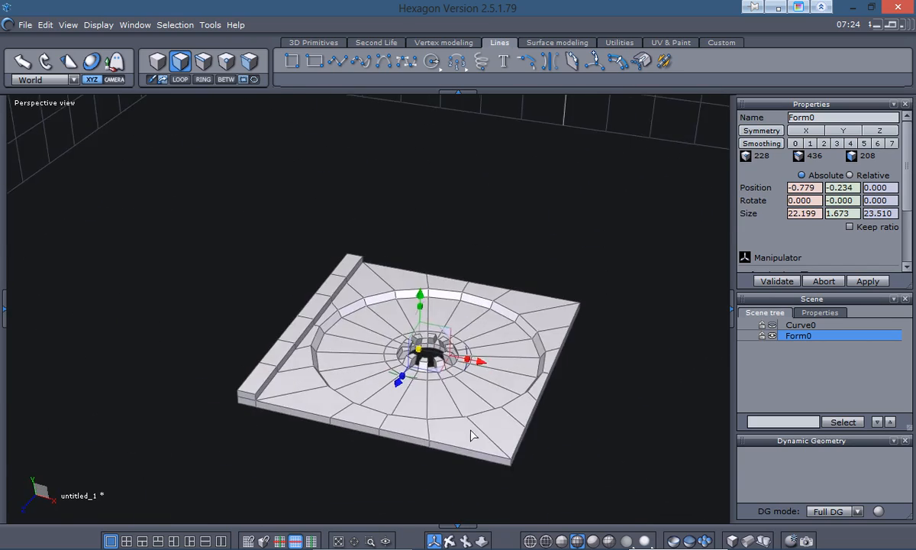
{"action": "scroll", "coordinate": [417, 385], "scroll_direction": "up", "scroll_amount": 4}
{"action": "scroll", "coordinate": [374, 406], "scroll_direction": "down", "scroll_amount": 4}
{"action": "left_click_drag", "start_coordinate": [372, 471], "coordinate": [324, 461], "text": "alt"}
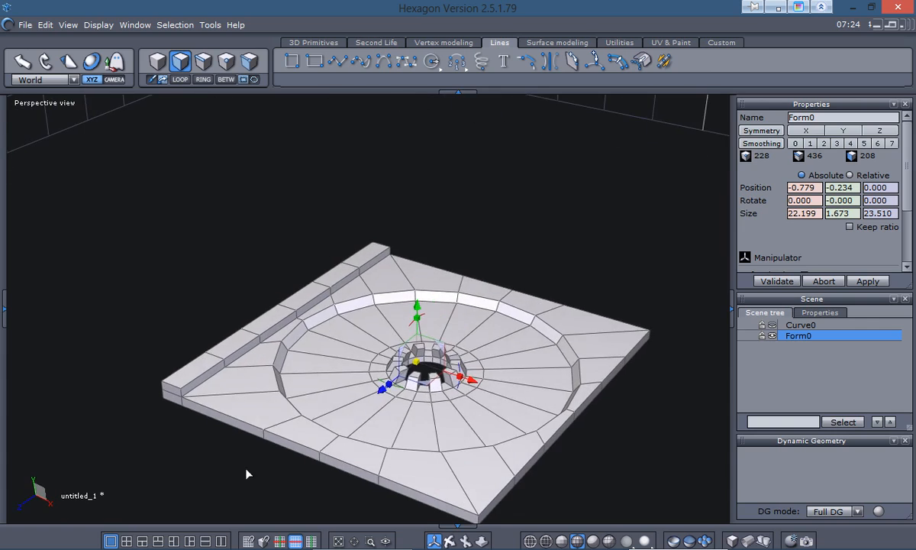
{"action": "scroll", "coordinate": [238, 467], "scroll_direction": "up", "scroll_amount": 4}
{"action": "scroll", "coordinate": [238, 467], "scroll_direction": "down", "scroll_amount": 3}
{"action": "mouse_move", "coordinate": [256, 465]}
{"action": "left_mouse_down", "text": "alt"}
{"action": "mouse_move", "coordinate": [296, 432]}
{"action": "mouse_move", "coordinate": [316, 437]}
{"action": "mouse_move", "coordinate": [200, 421]}
{"action": "mouse_move", "coordinate": [217, 431]}
{"action": "mouse_move", "coordinate": [280, 360]}
{"action": "mouse_move", "coordinate": [298, 373]}
{"action": "mouse_move", "coordinate": [246, 461]}
{"action": "mouse_move", "coordinate": [269, 435]}
{"action": "mouse_move", "coordinate": [317, 326]}
{"action": "mouse_move", "coordinate": [253, 450]}
{"action": "left_mouse_up", "text": "alt"}
{"action": "scroll", "coordinate": [229, 435], "scroll_direction": "up", "scroll_amount": 2}
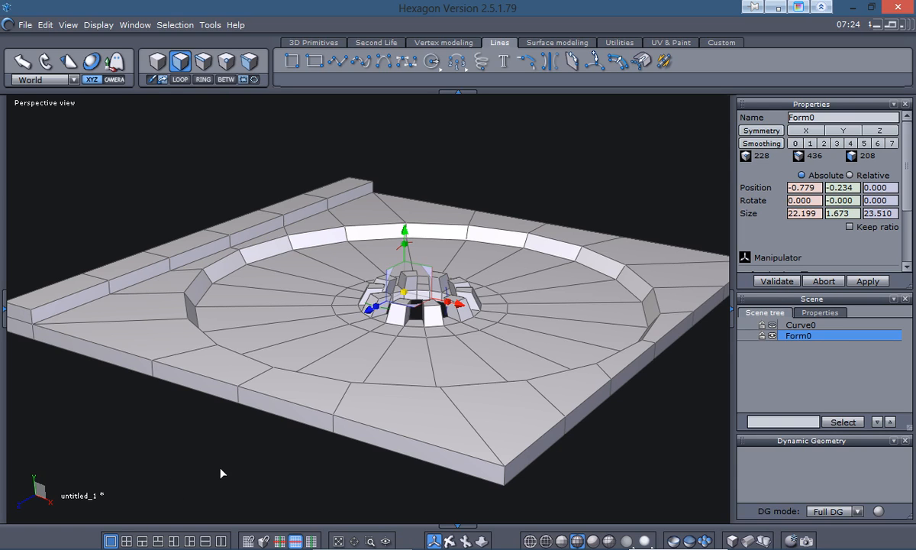
- Restore the selection of the block tops, lower them along Y to -0.202, and deselect them
{"action": "key", "text": "ctrl+z"}
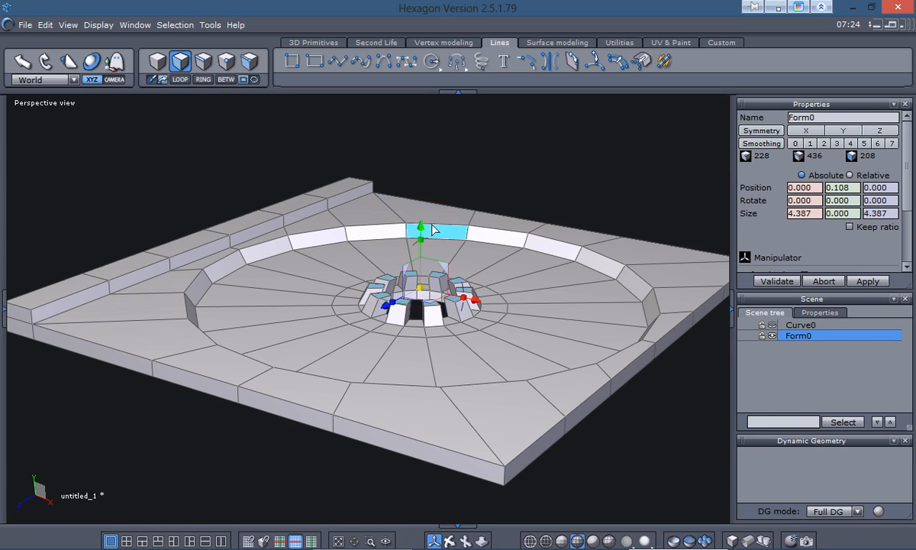
{"action": "left_click_drag", "start_coordinate": [421, 229], "coordinate": [421, 247]}
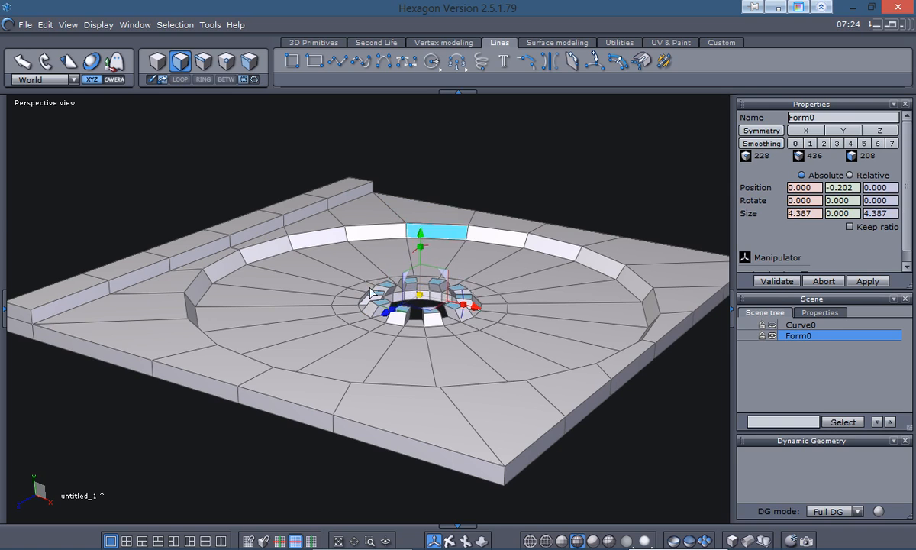
{"action": "right_click_drag", "start_coordinate": [250, 441], "coordinate": [384, 483]}
{"action": "scroll", "coordinate": [298, 390], "scroll_direction": "up", "scroll_amount": 3}
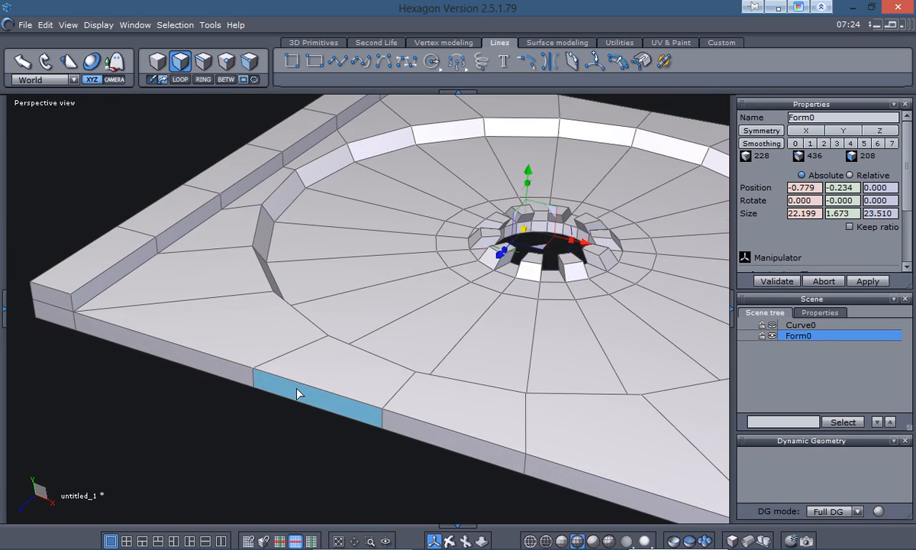
{"action": "middle_click_drag", "start_coordinate": [389, 340], "coordinate": [300, 374]}
{"action": "scroll", "coordinate": [299, 379], "scroll_direction": "down", "scroll_amount": 2}
{"action": "right_click_drag", "start_coordinate": [300, 377], "coordinate": [258, 456]}
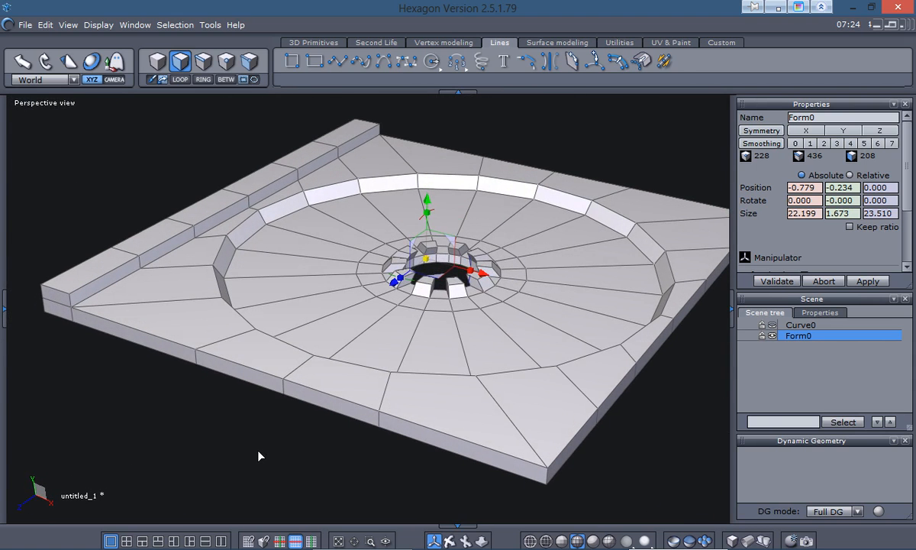